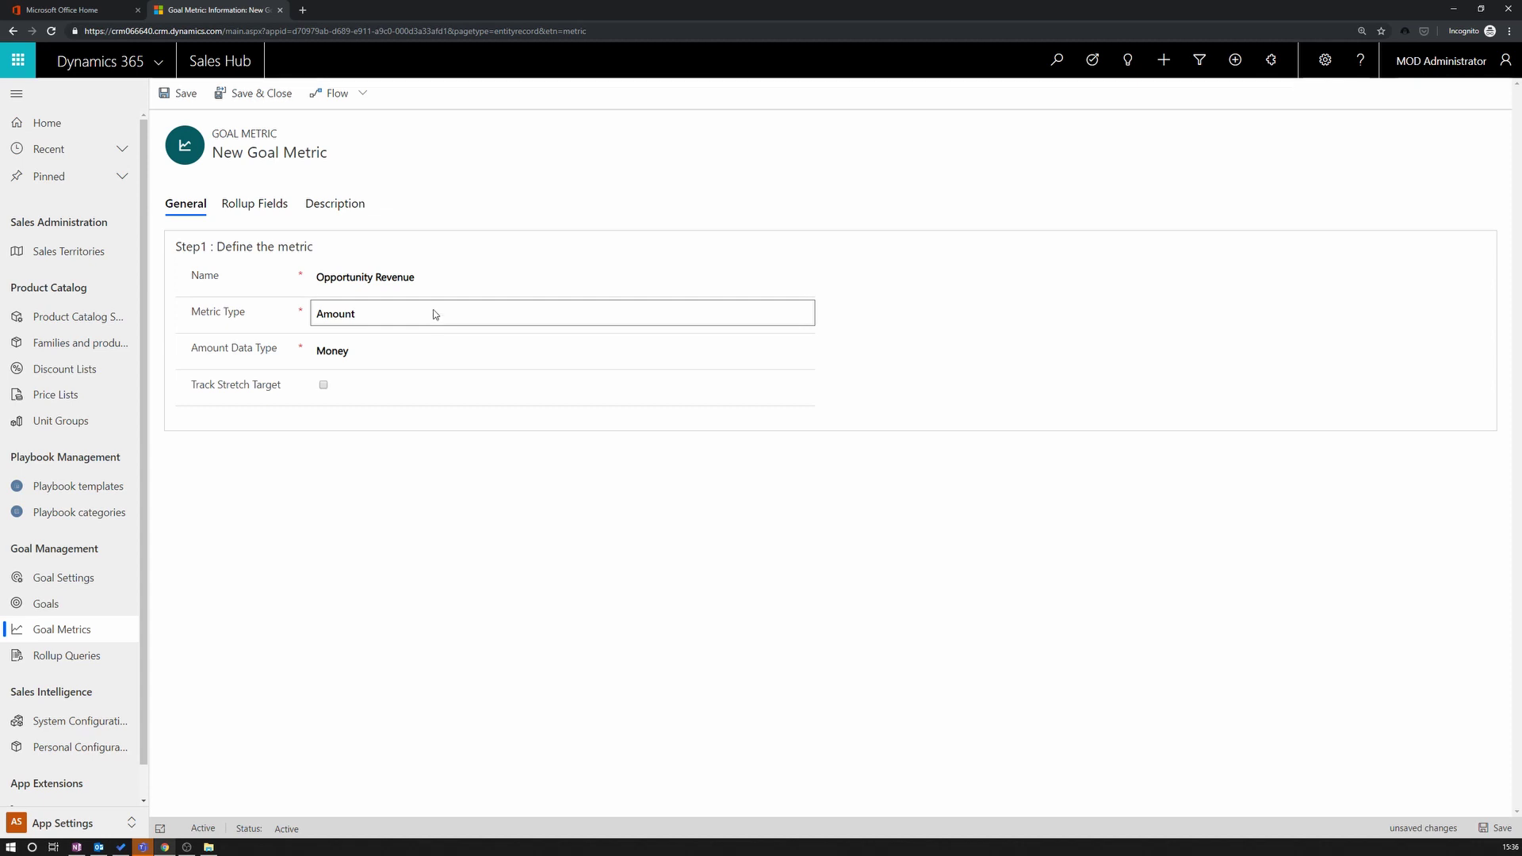
# Step: Set the amount data type to Money and save the Opportunity Revenue goal metric
pyautogui.click(432, 353)
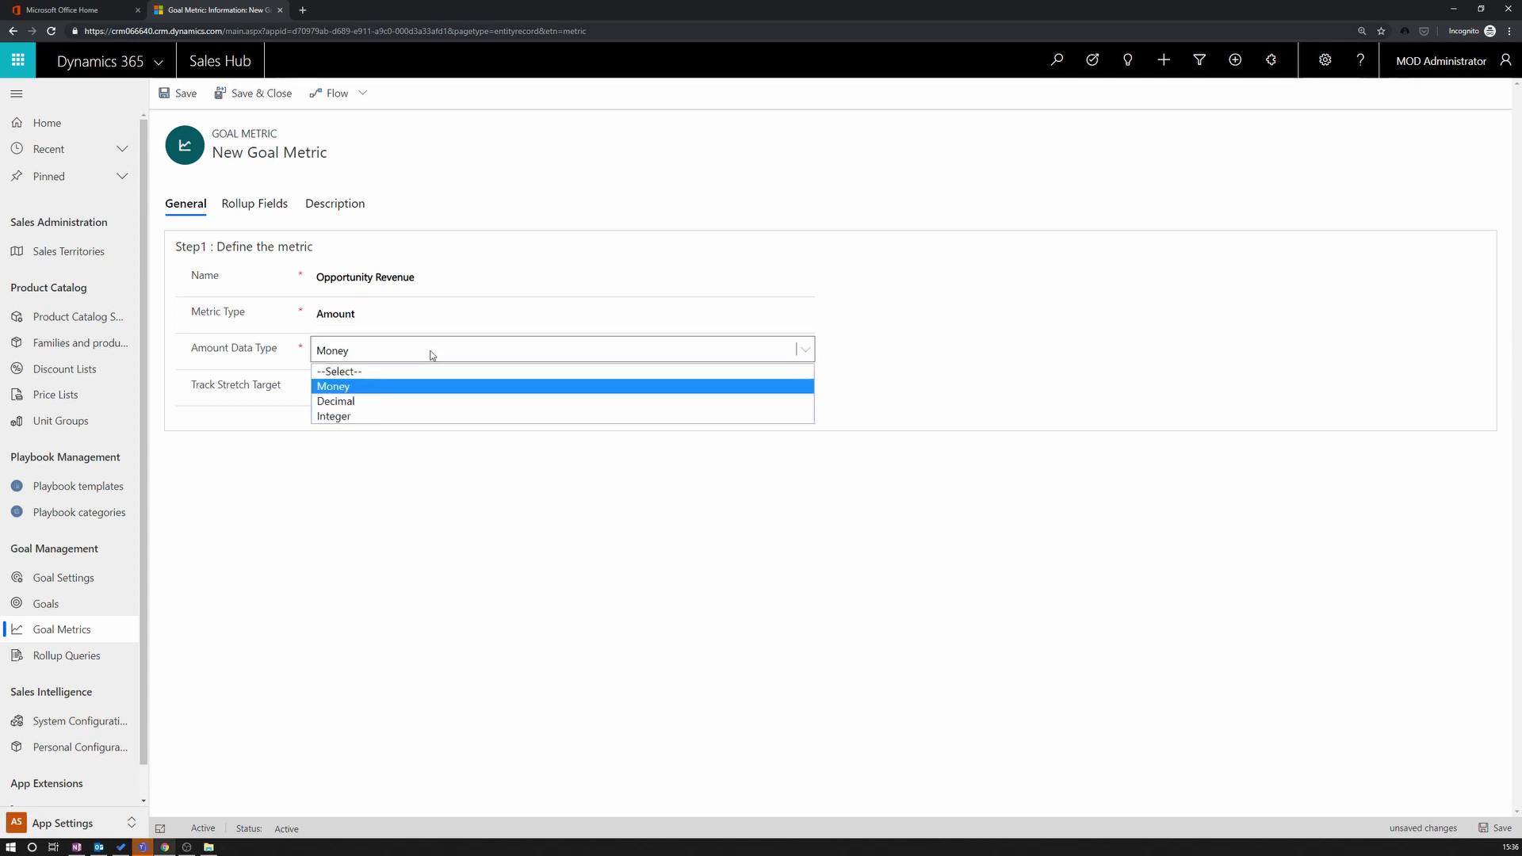
pyautogui.click(350, 386)
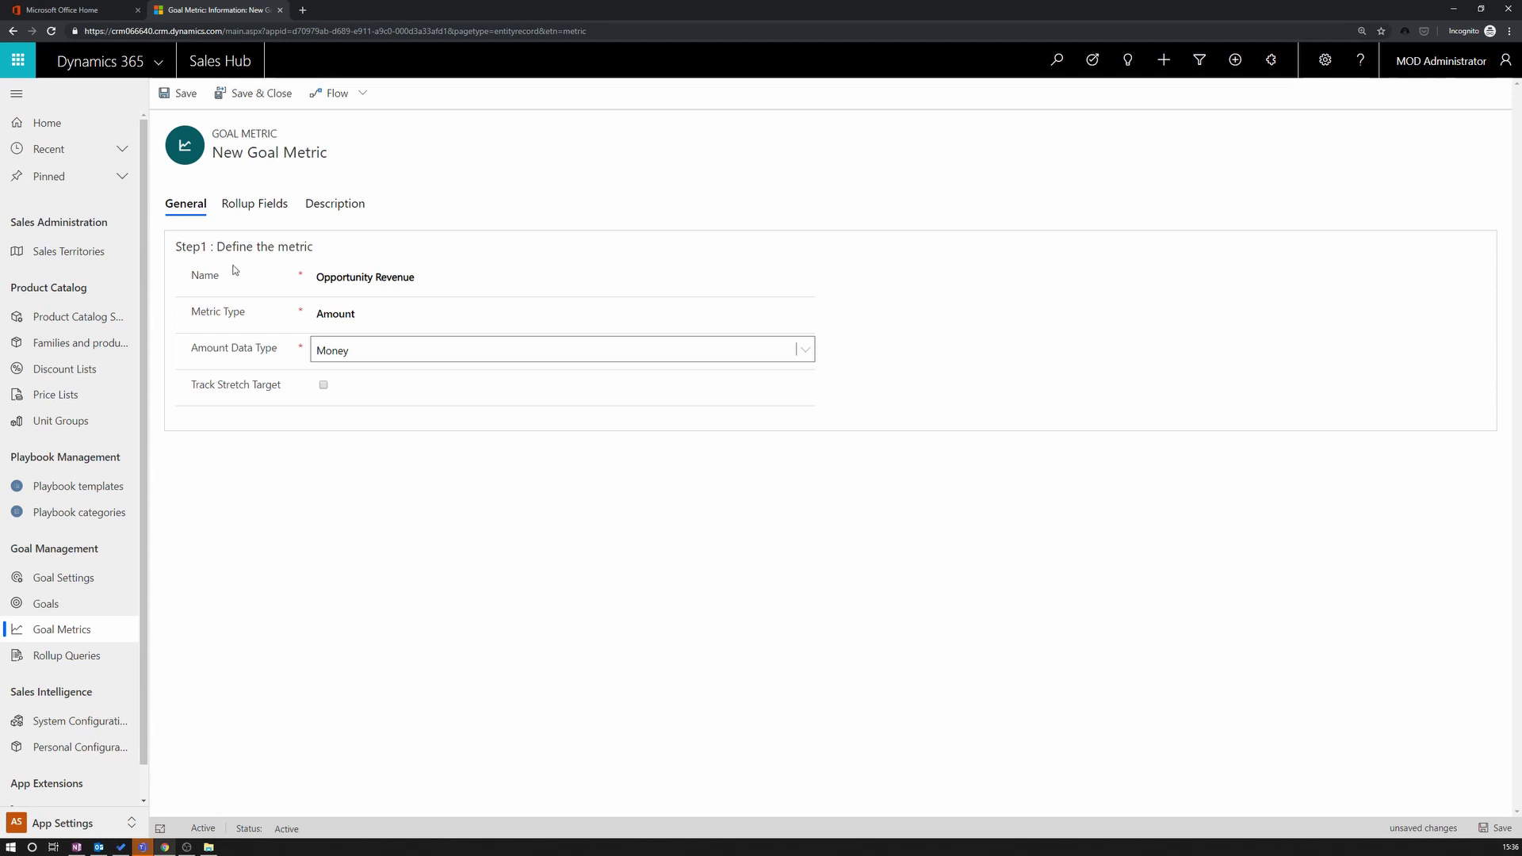
pyautogui.click(180, 95)
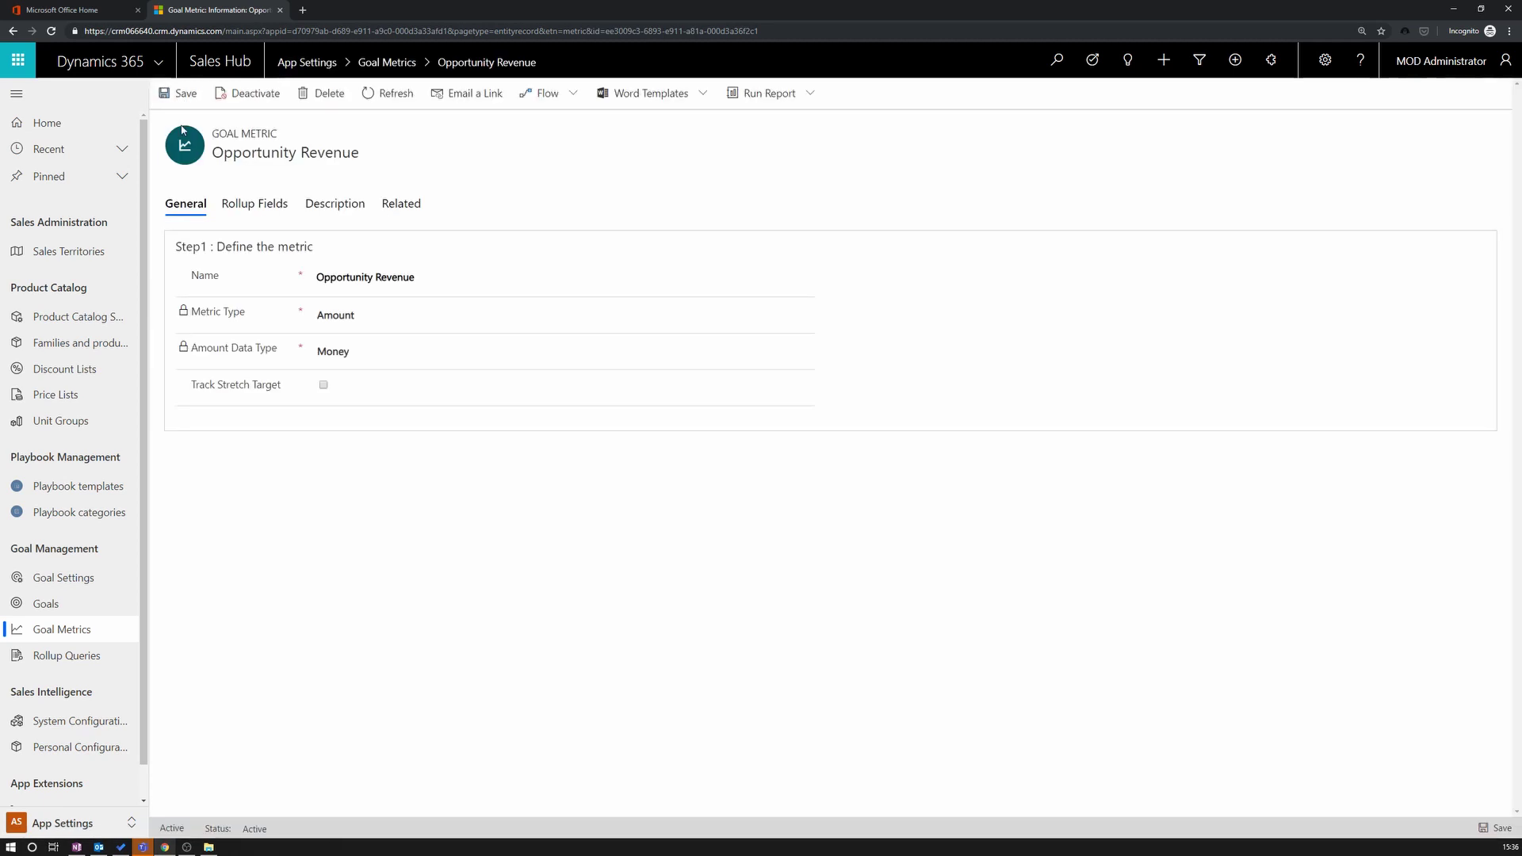
# Step: Add a rollup field to the metric for Actual (Money), with Opportunity as the source record type
pyautogui.click(255, 203)
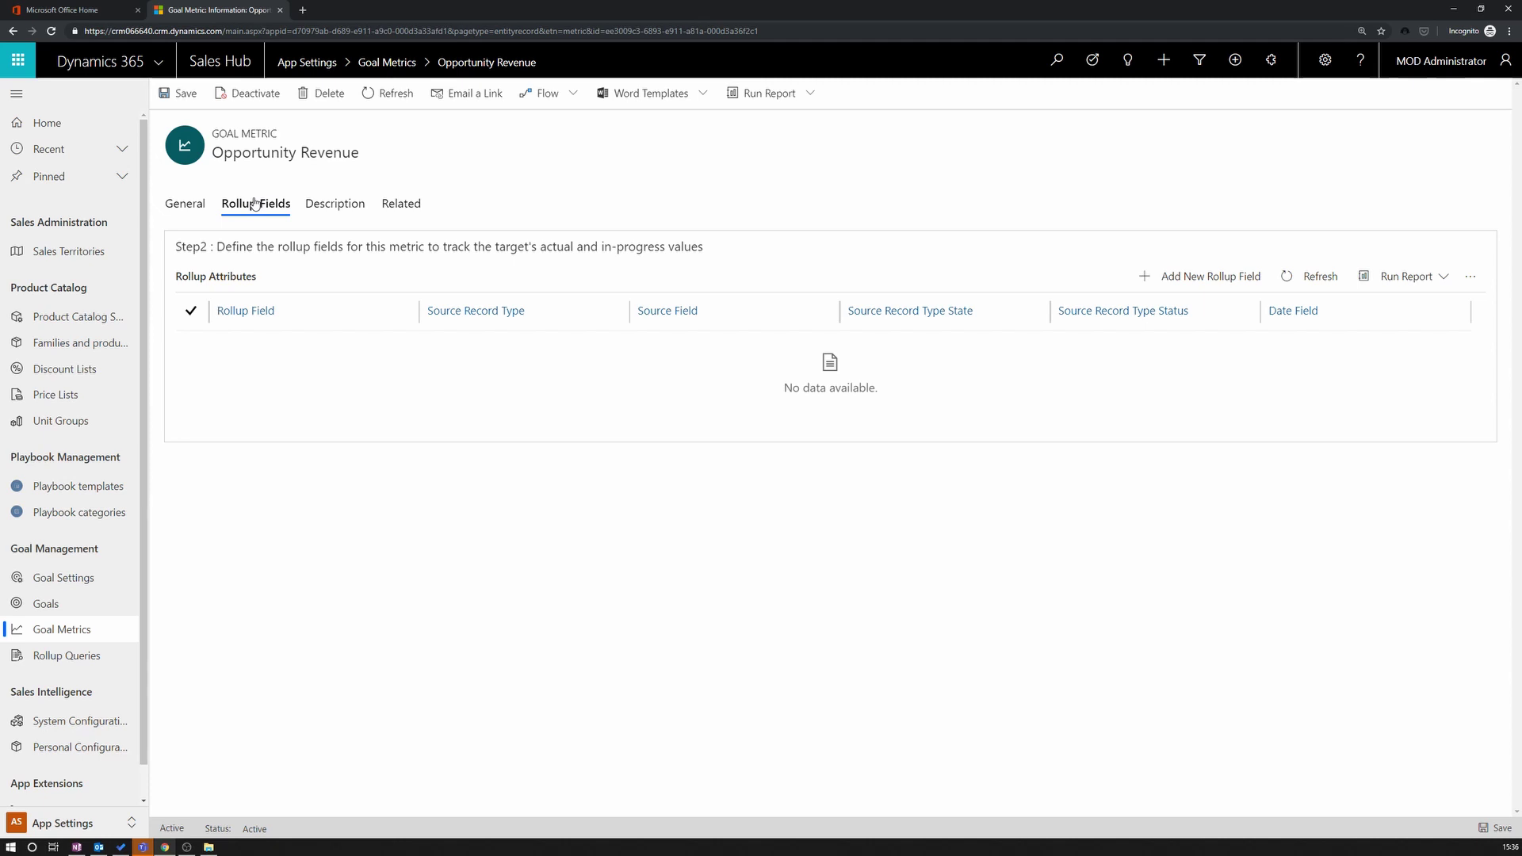
pyautogui.click(1178, 279)
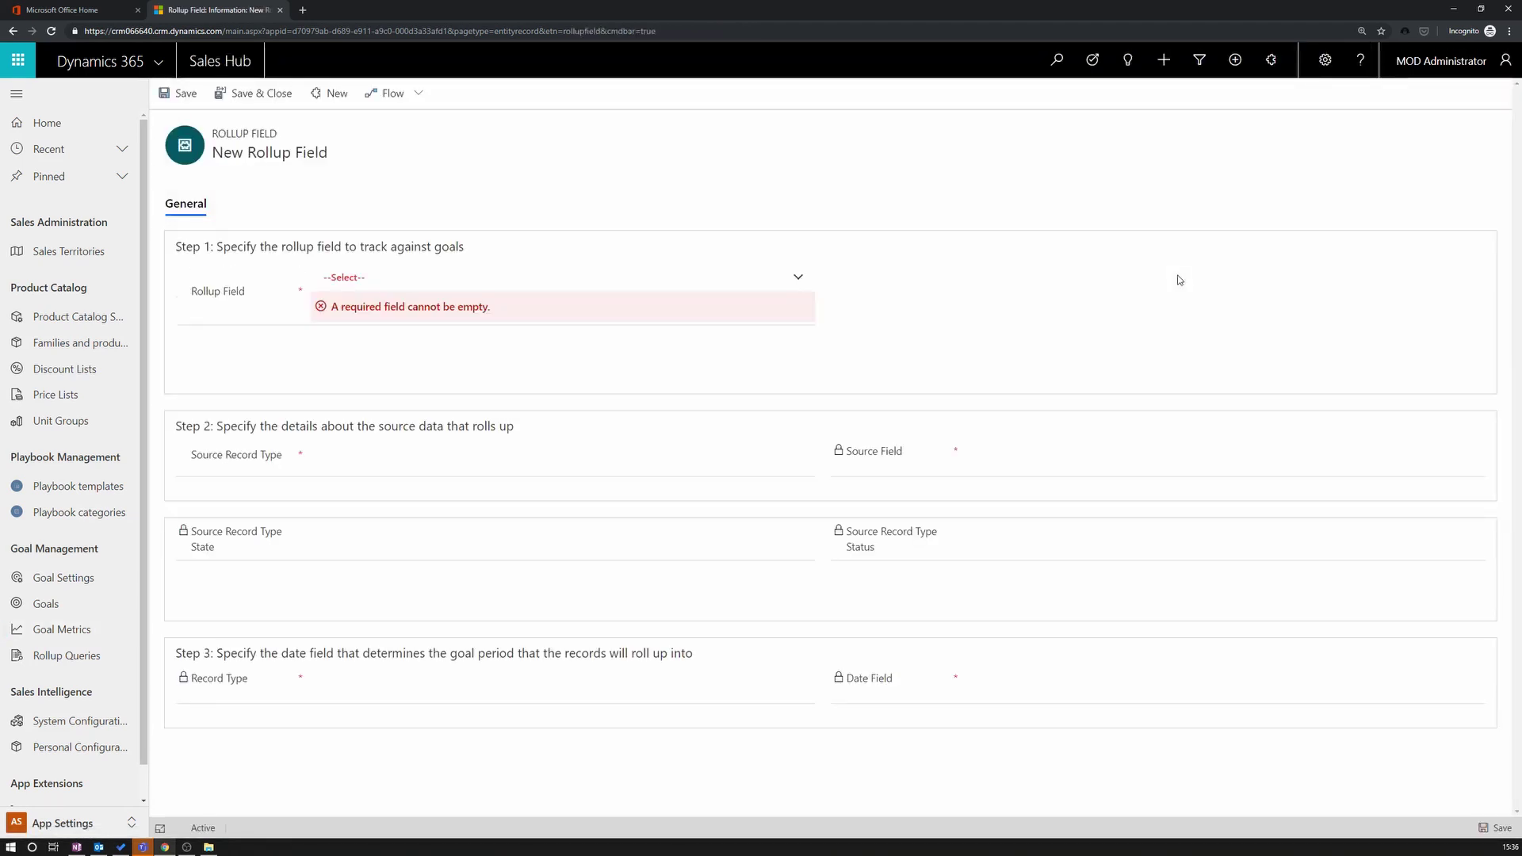
pyautogui.click(792, 275)
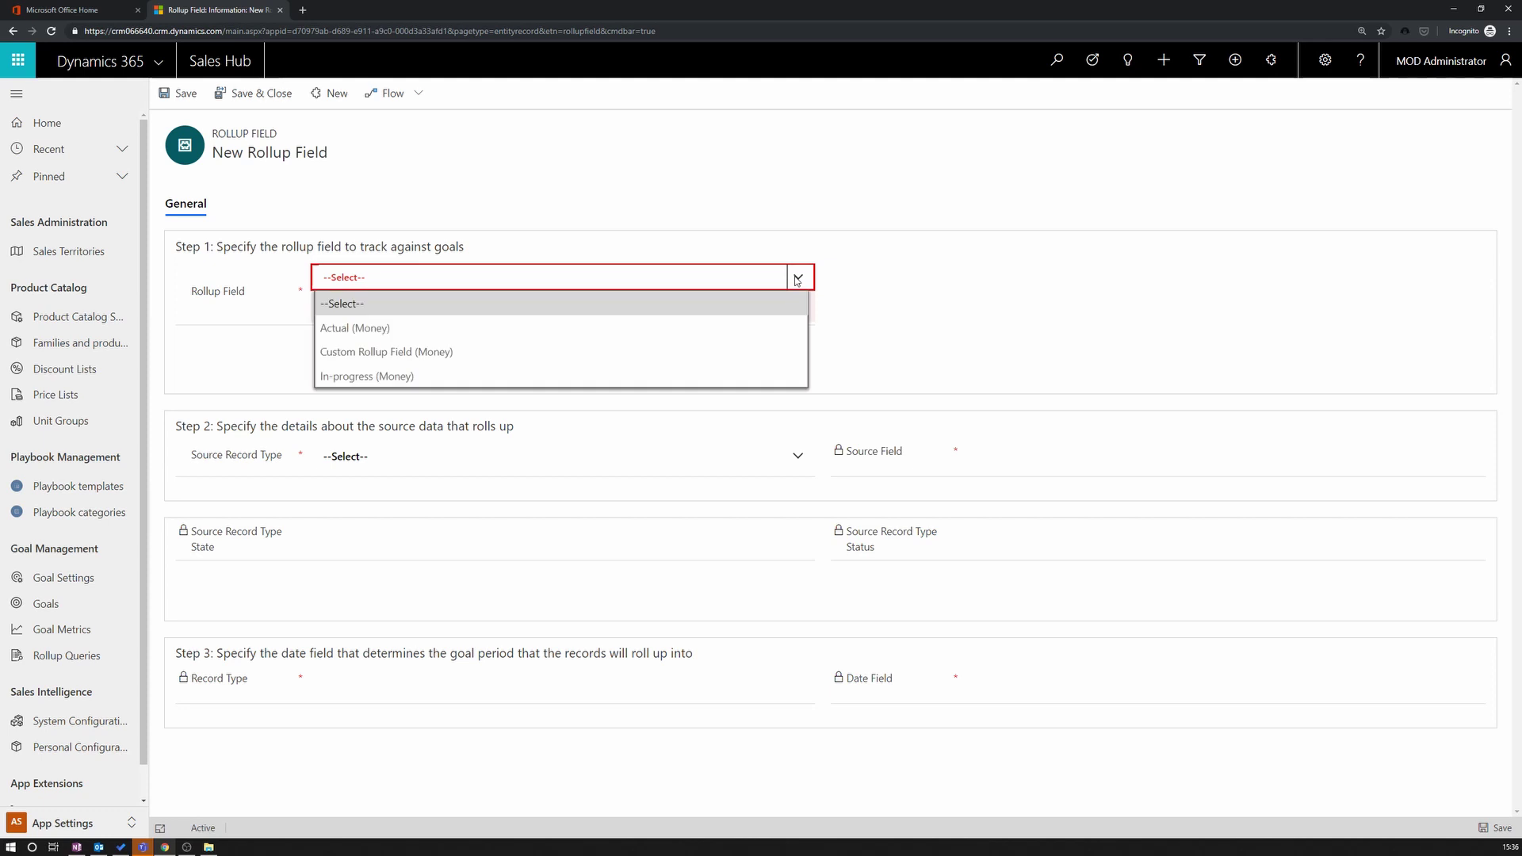
pyautogui.click(409, 334)
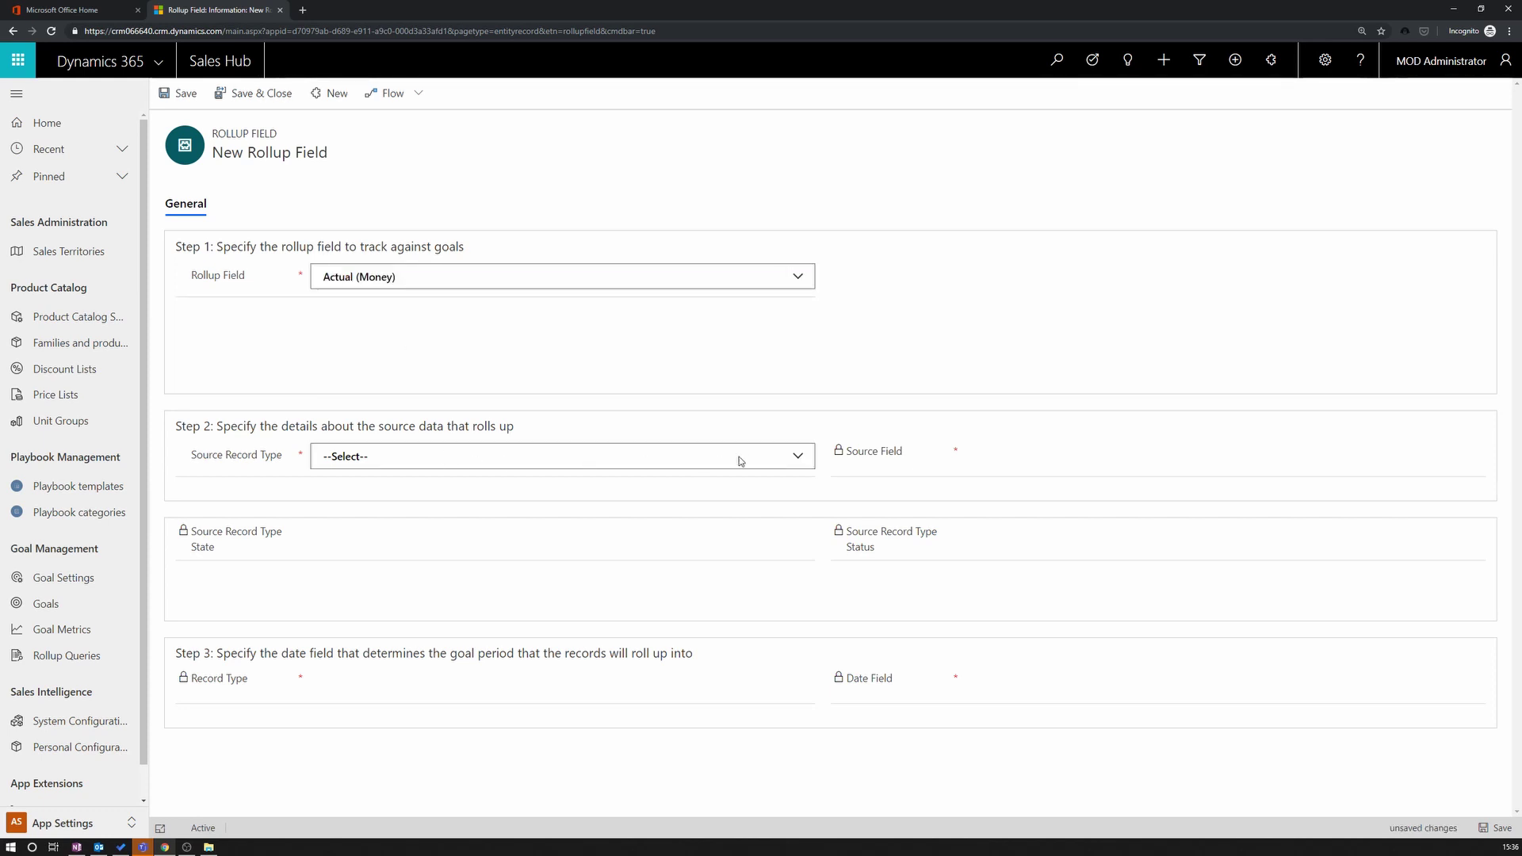
pyautogui.click(791, 456)
pyautogui.scroll(-5, 507, 547)
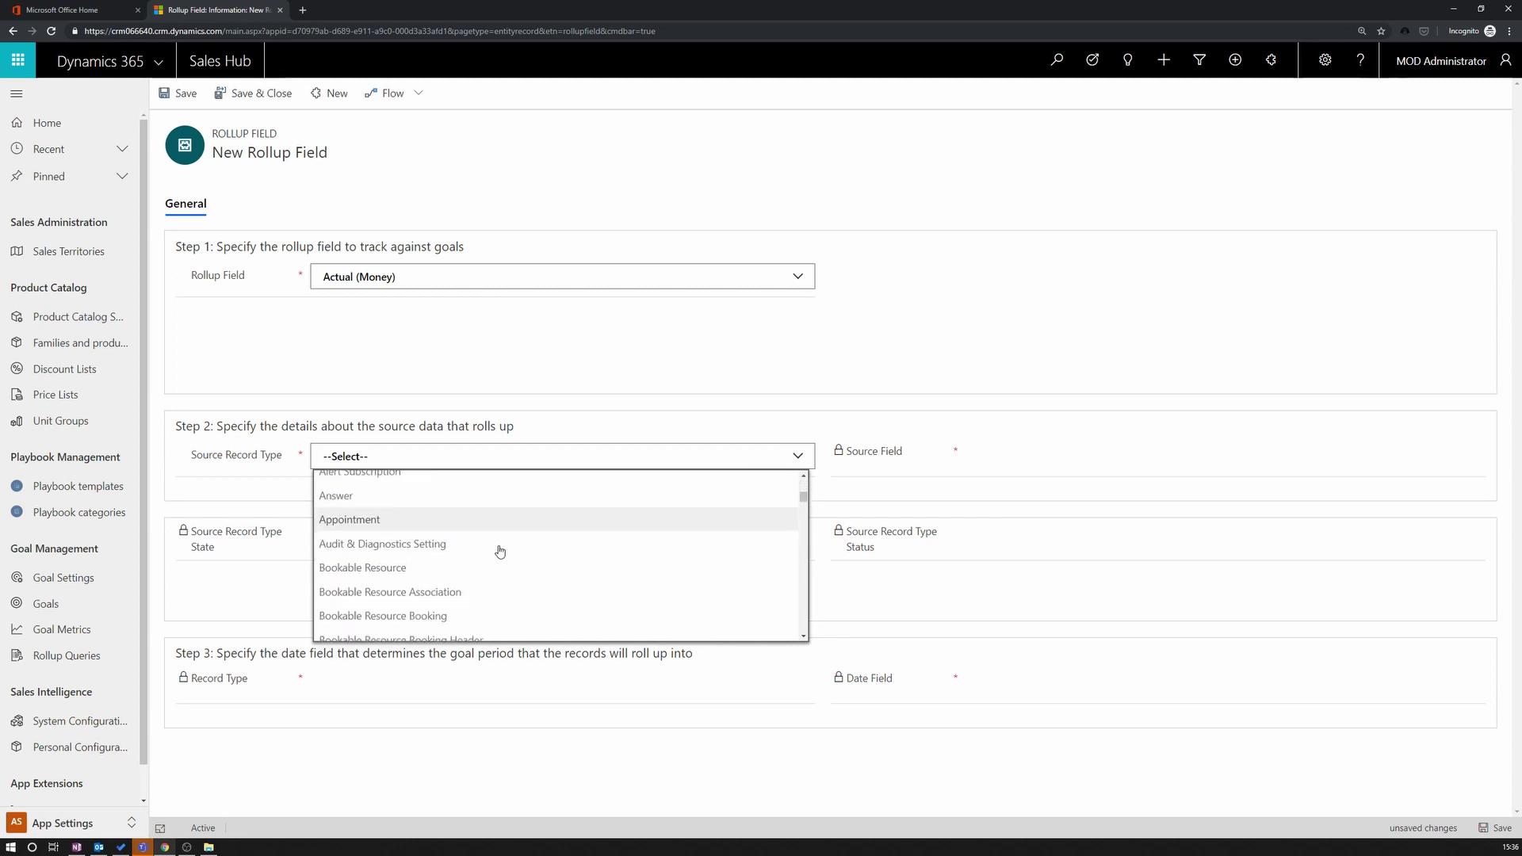
pyautogui.scroll(-15, 500, 551)
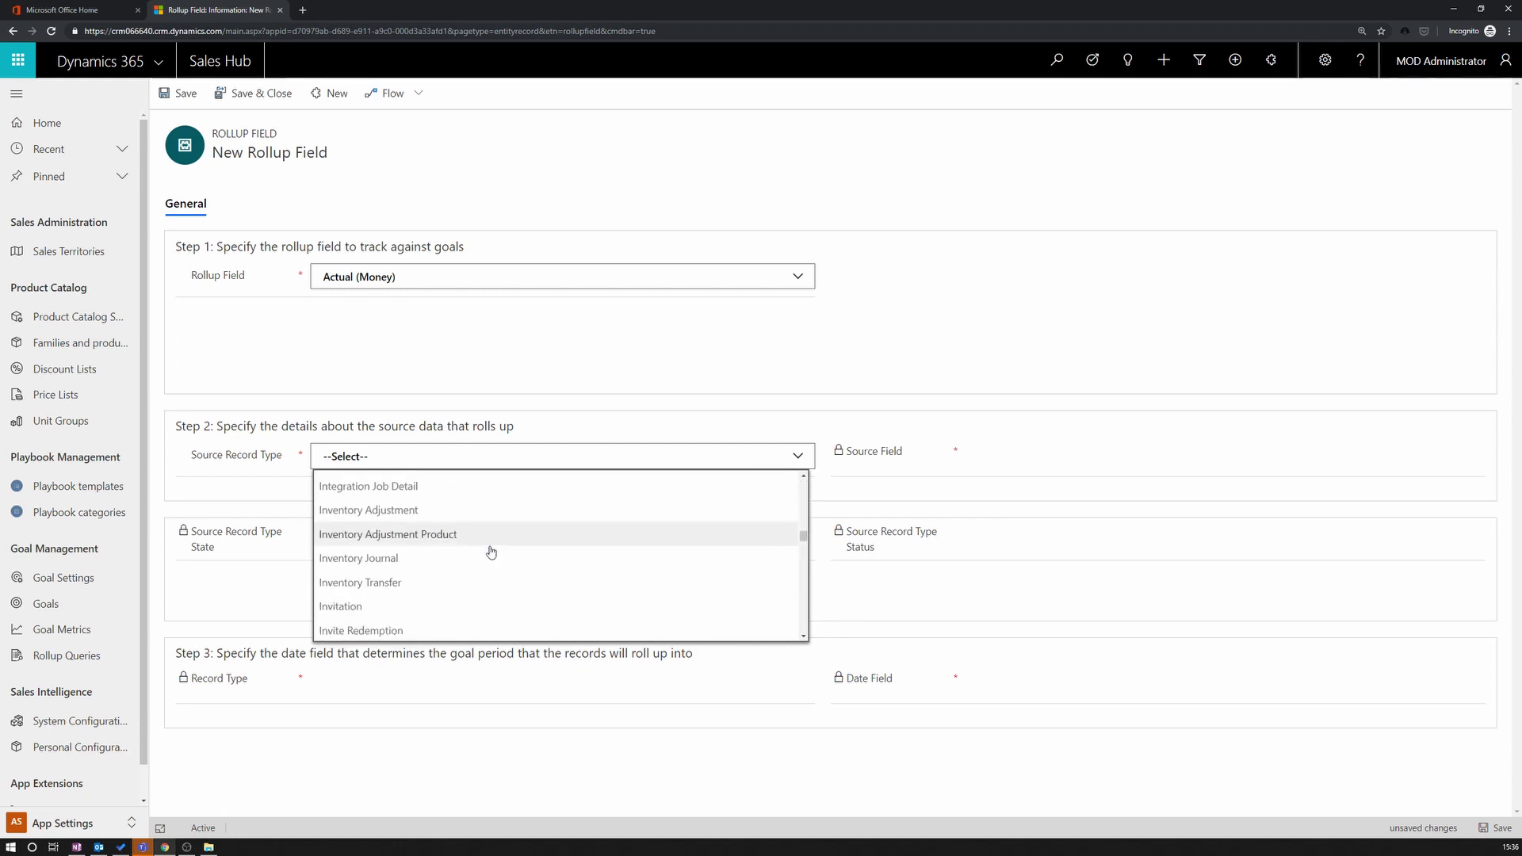
pyautogui.scroll(-15, 485, 553)
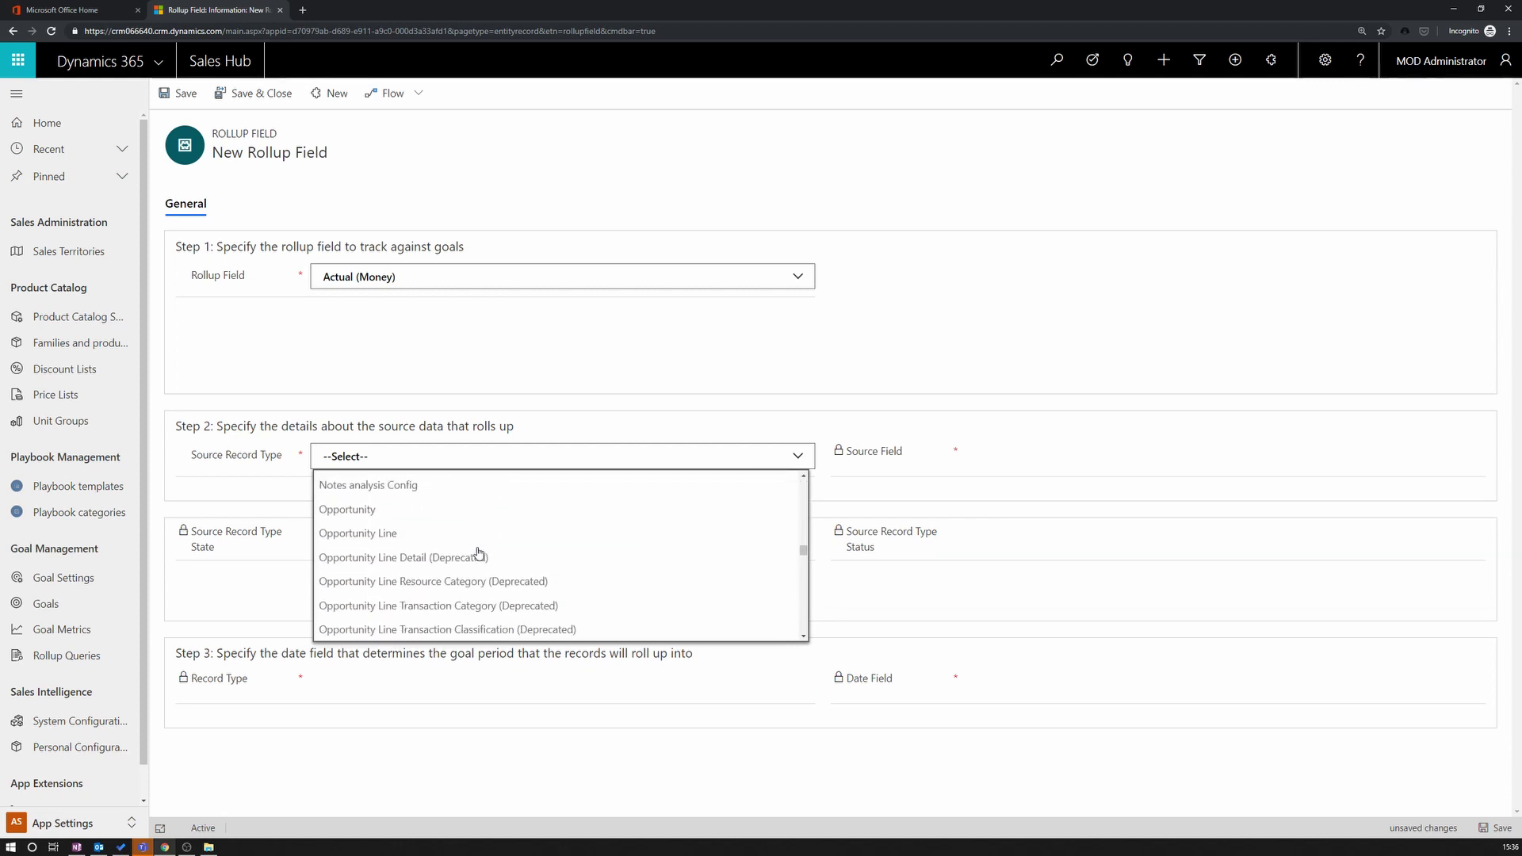
pyautogui.click(387, 511)
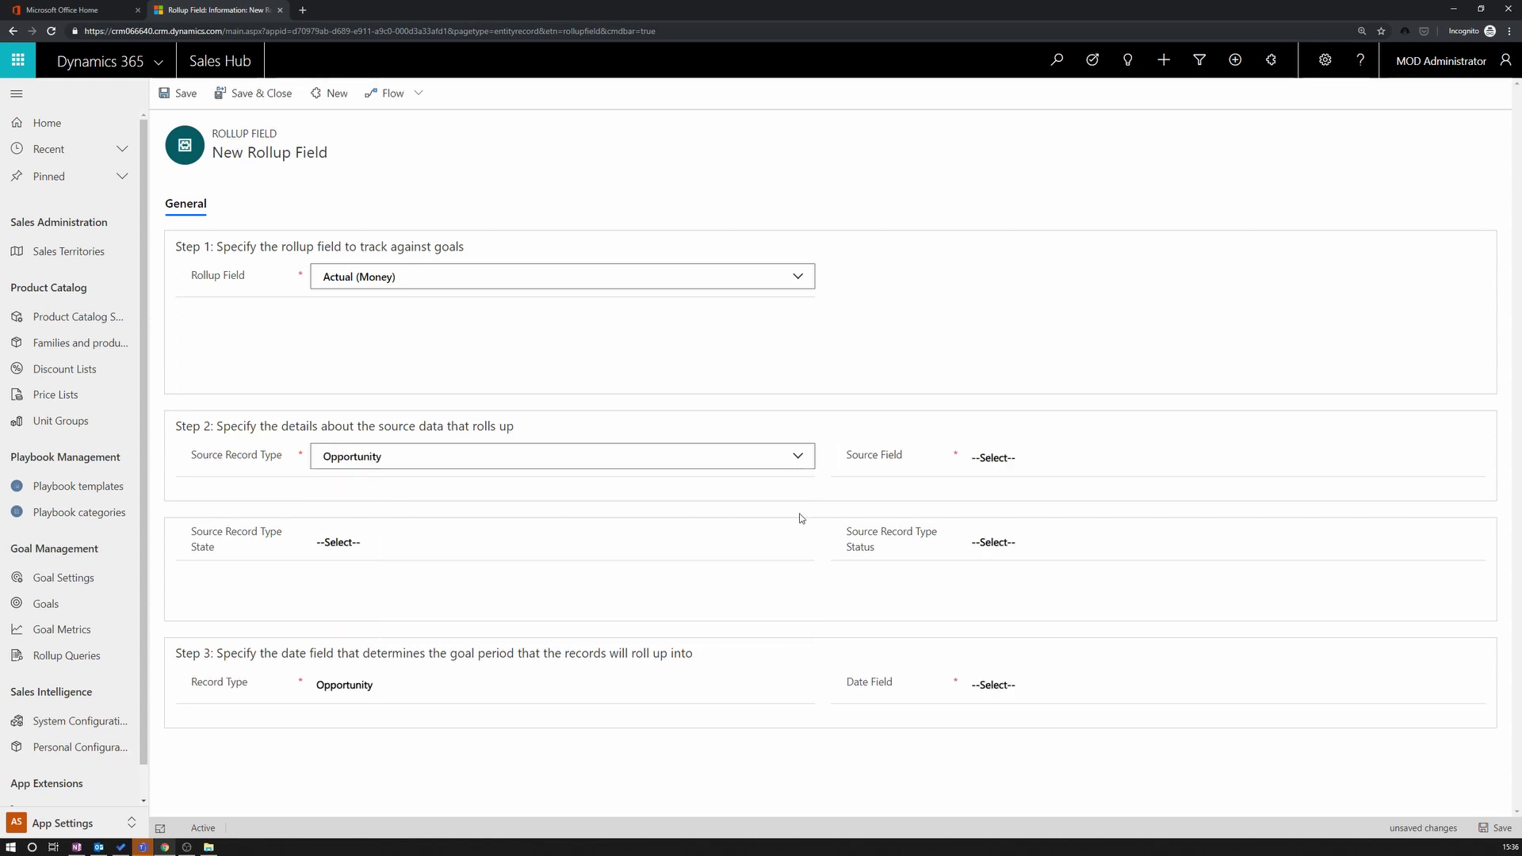
# Step: Set the rollup's source field to Actual Revenue and its source record type state to Won
pyautogui.click(1049, 458)
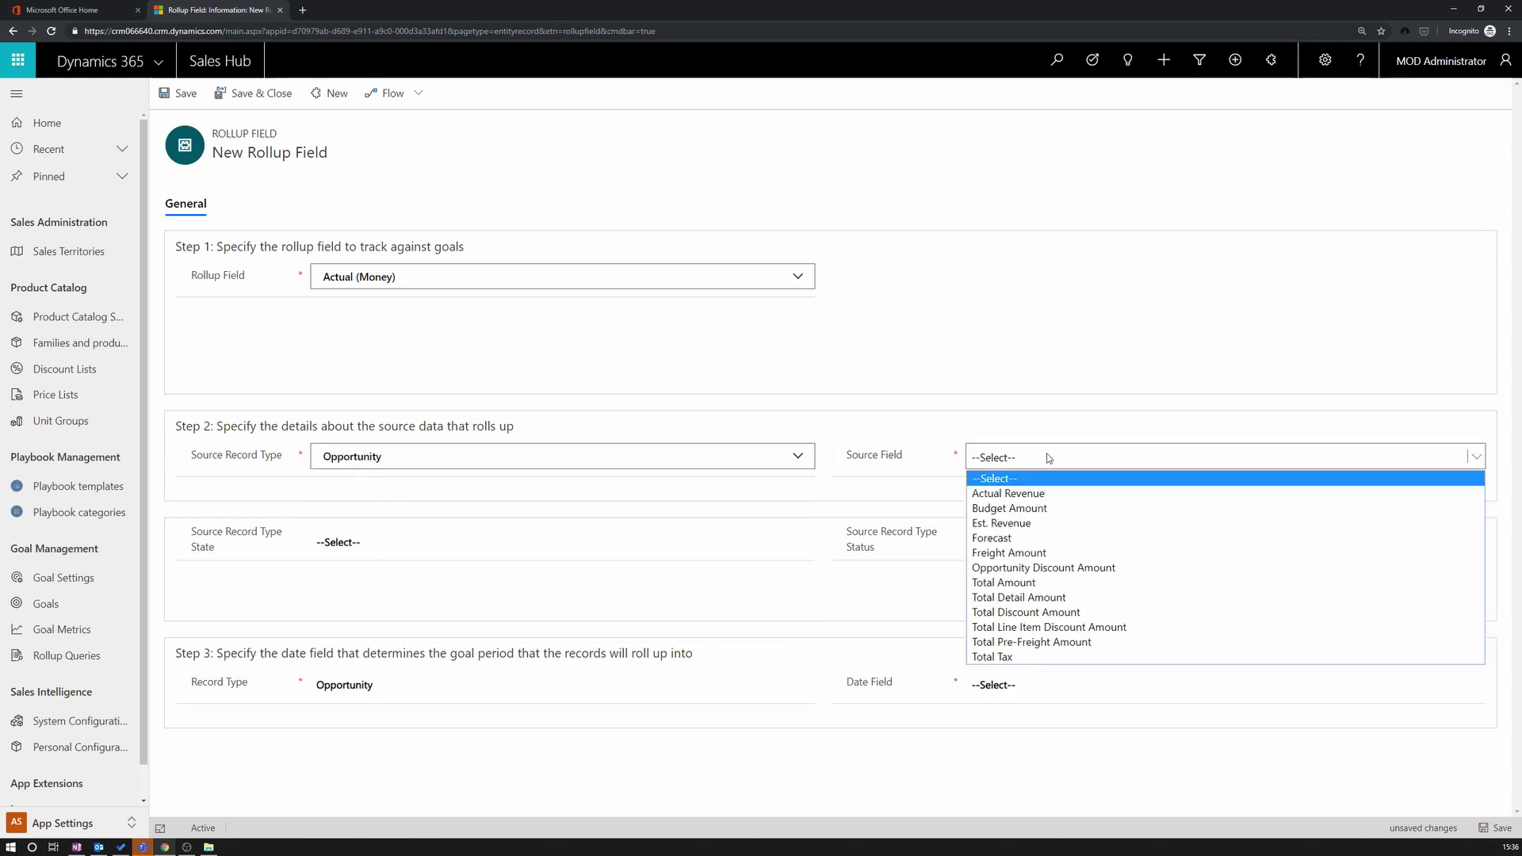
pyautogui.click(1036, 494)
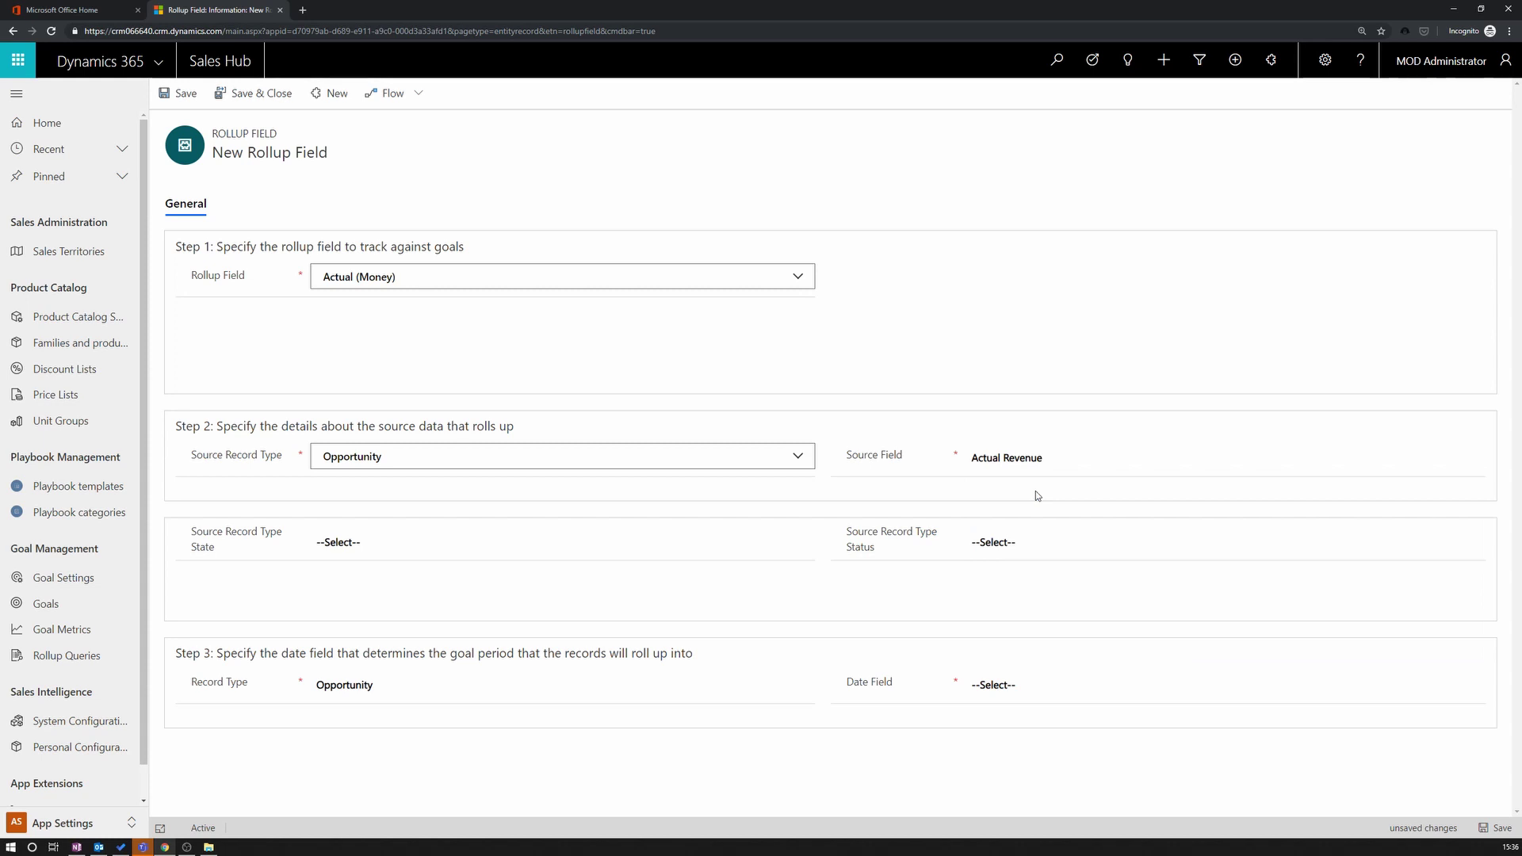
pyautogui.click(563, 543)
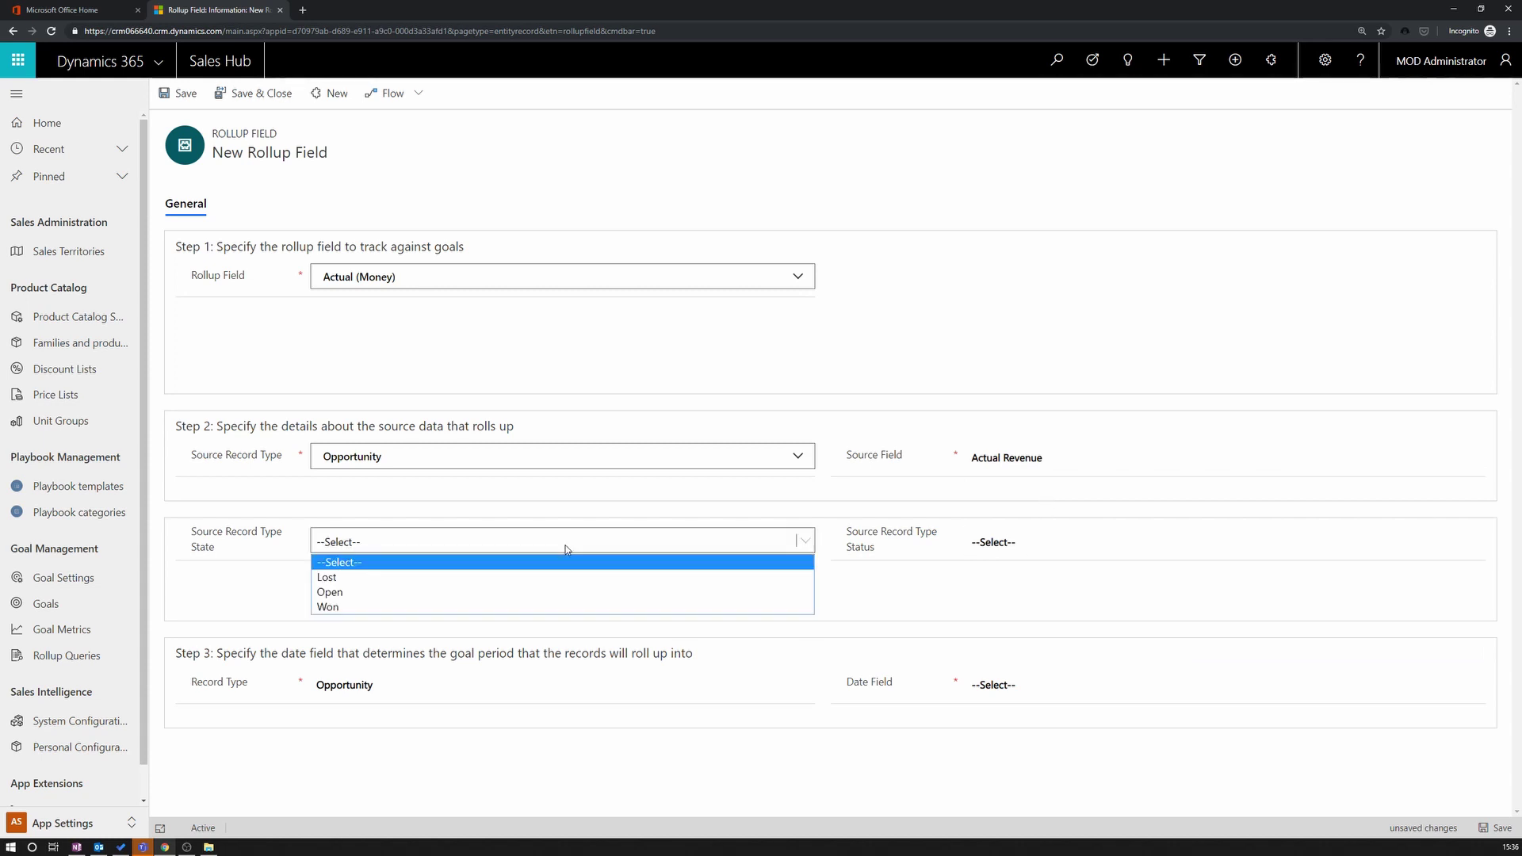
pyautogui.click(564, 608)
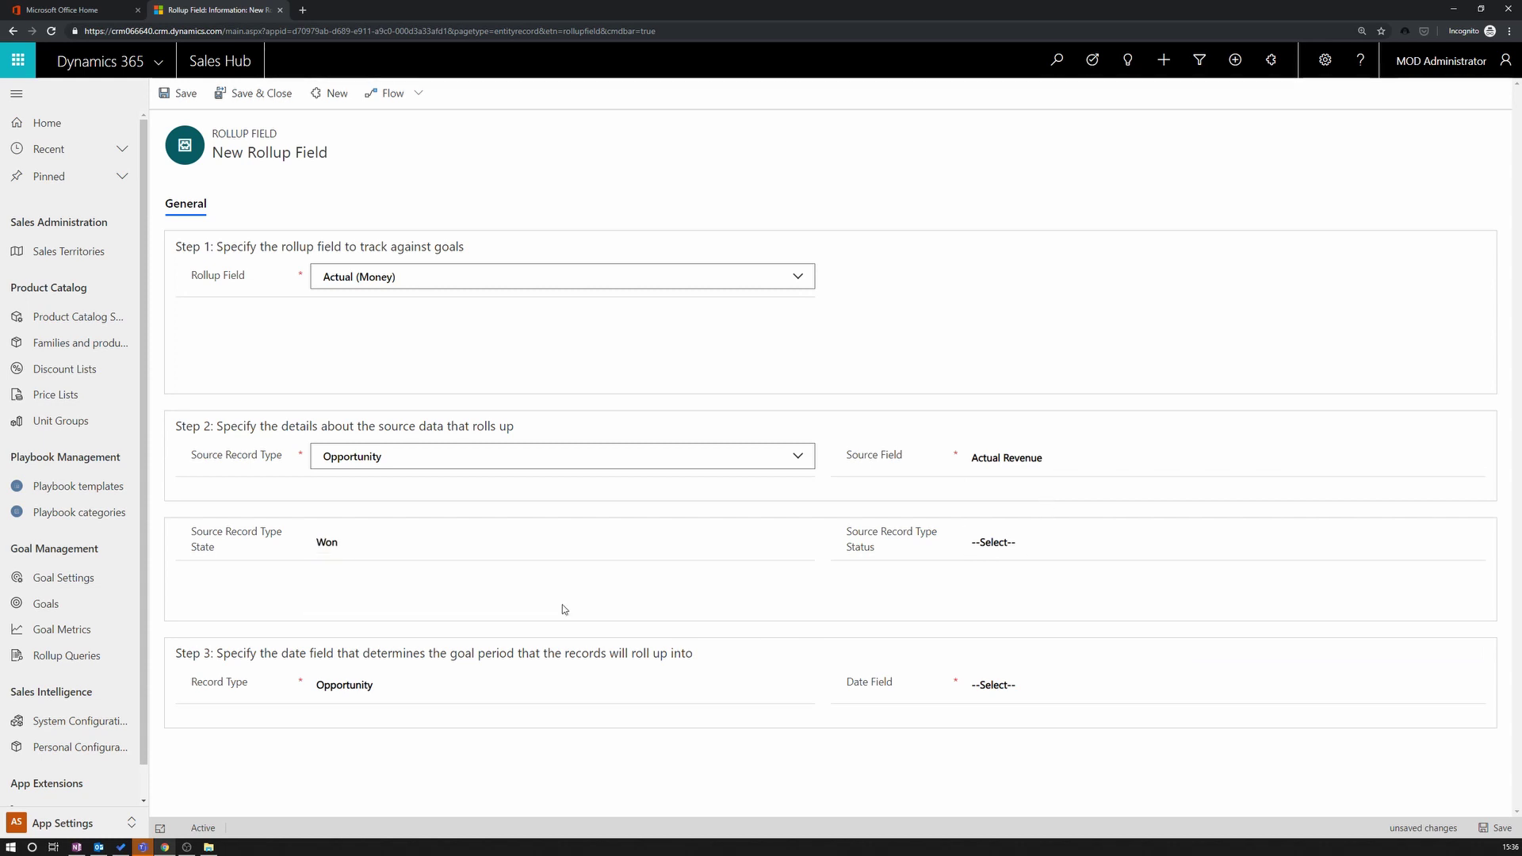
# Step: Set the date field to Actual Close Date, then save and close the rollup field
pyautogui.click(1041, 685)
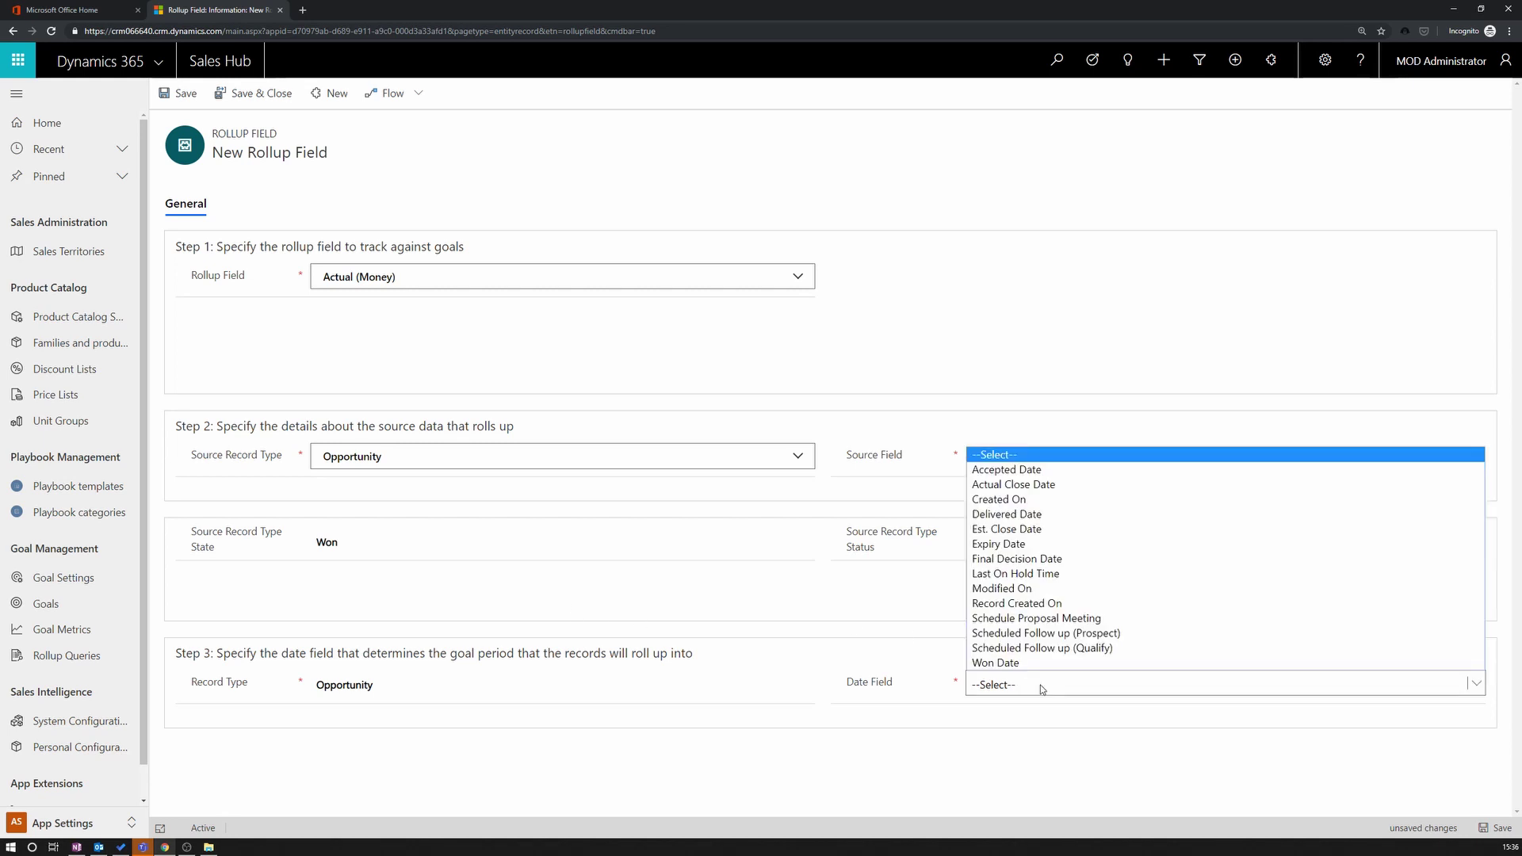
pyautogui.click(1052, 485)
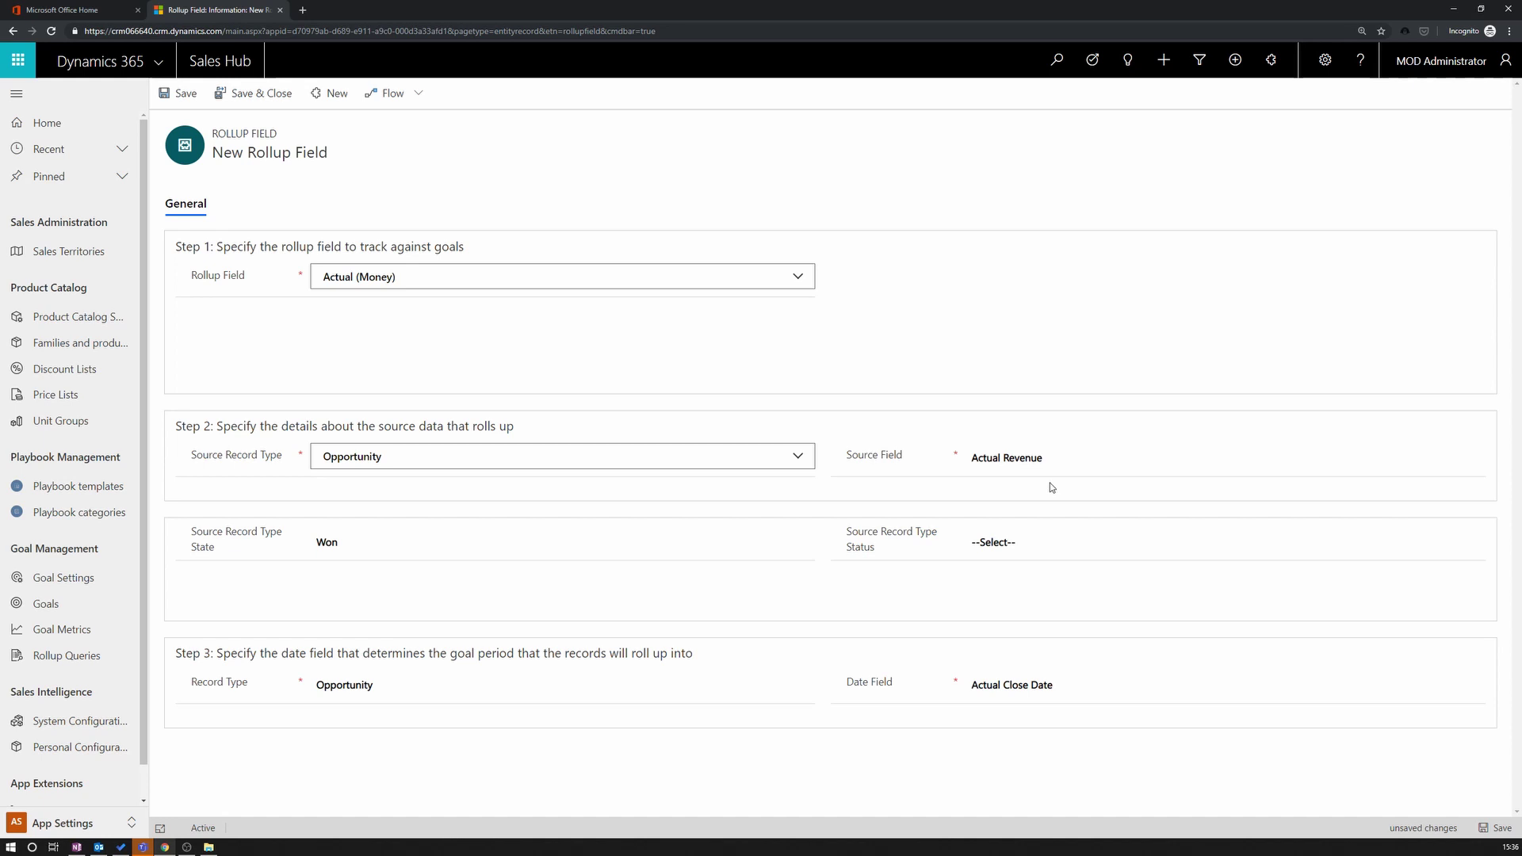
pyautogui.click(254, 105)
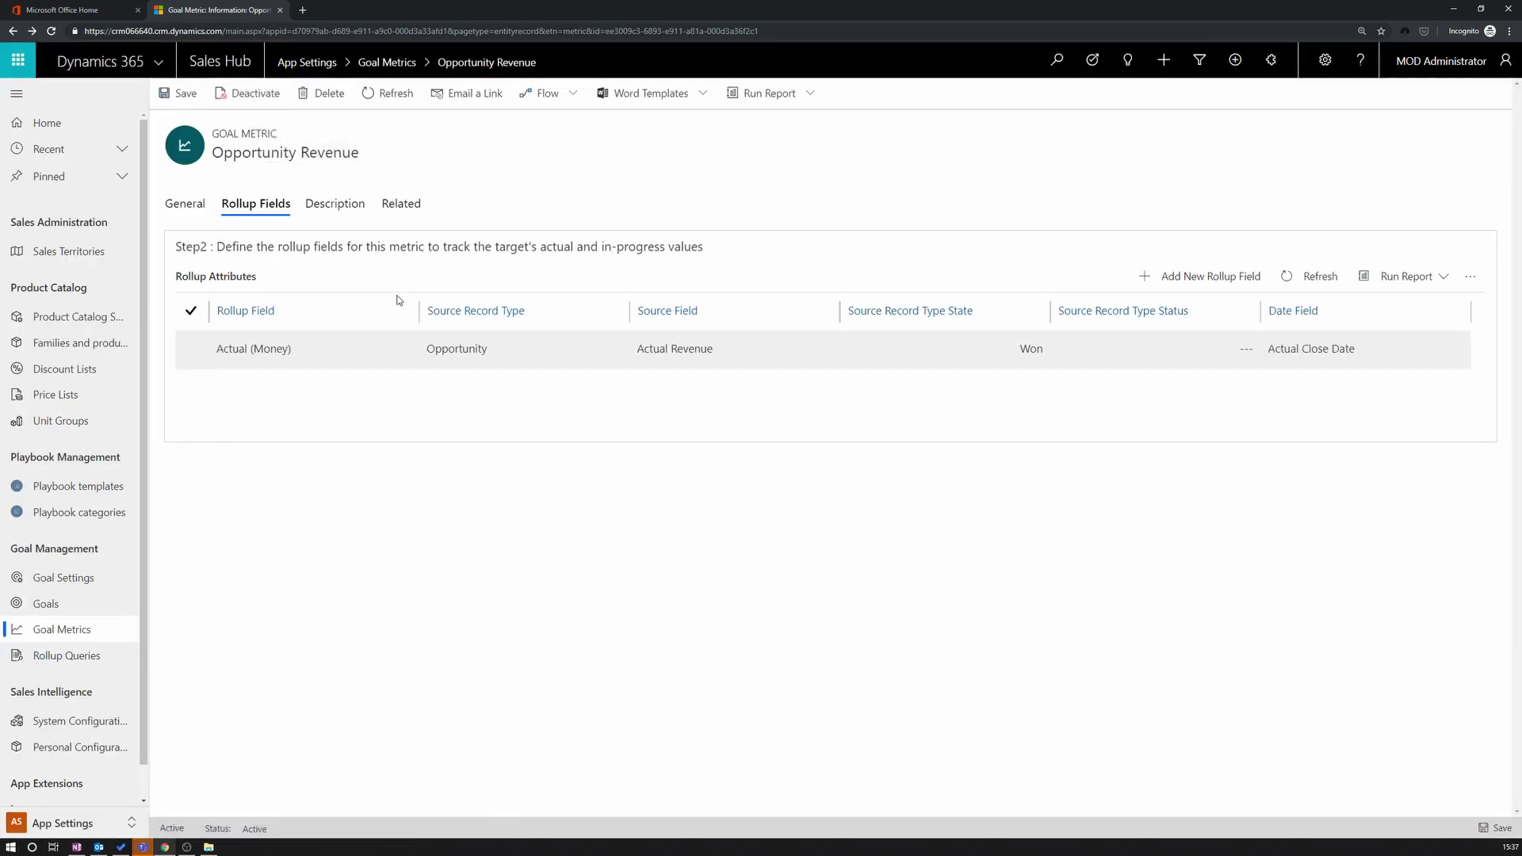
# Step: Add a second rollup field to the metric for In-progress (Money), with Opportunity as the source record type
pyautogui.click(1191, 287)
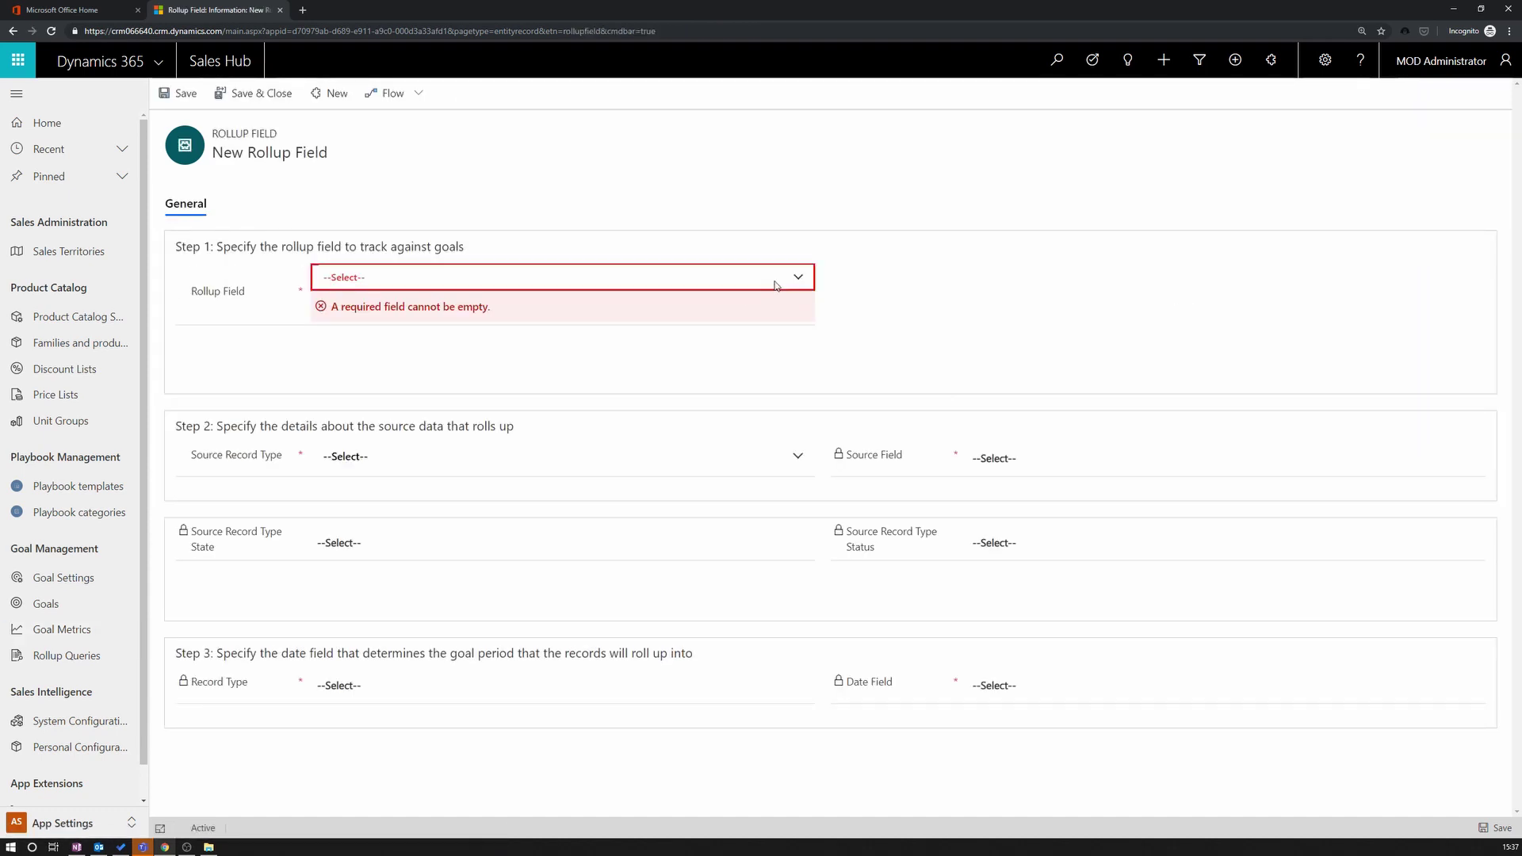
pyautogui.click(792, 279)
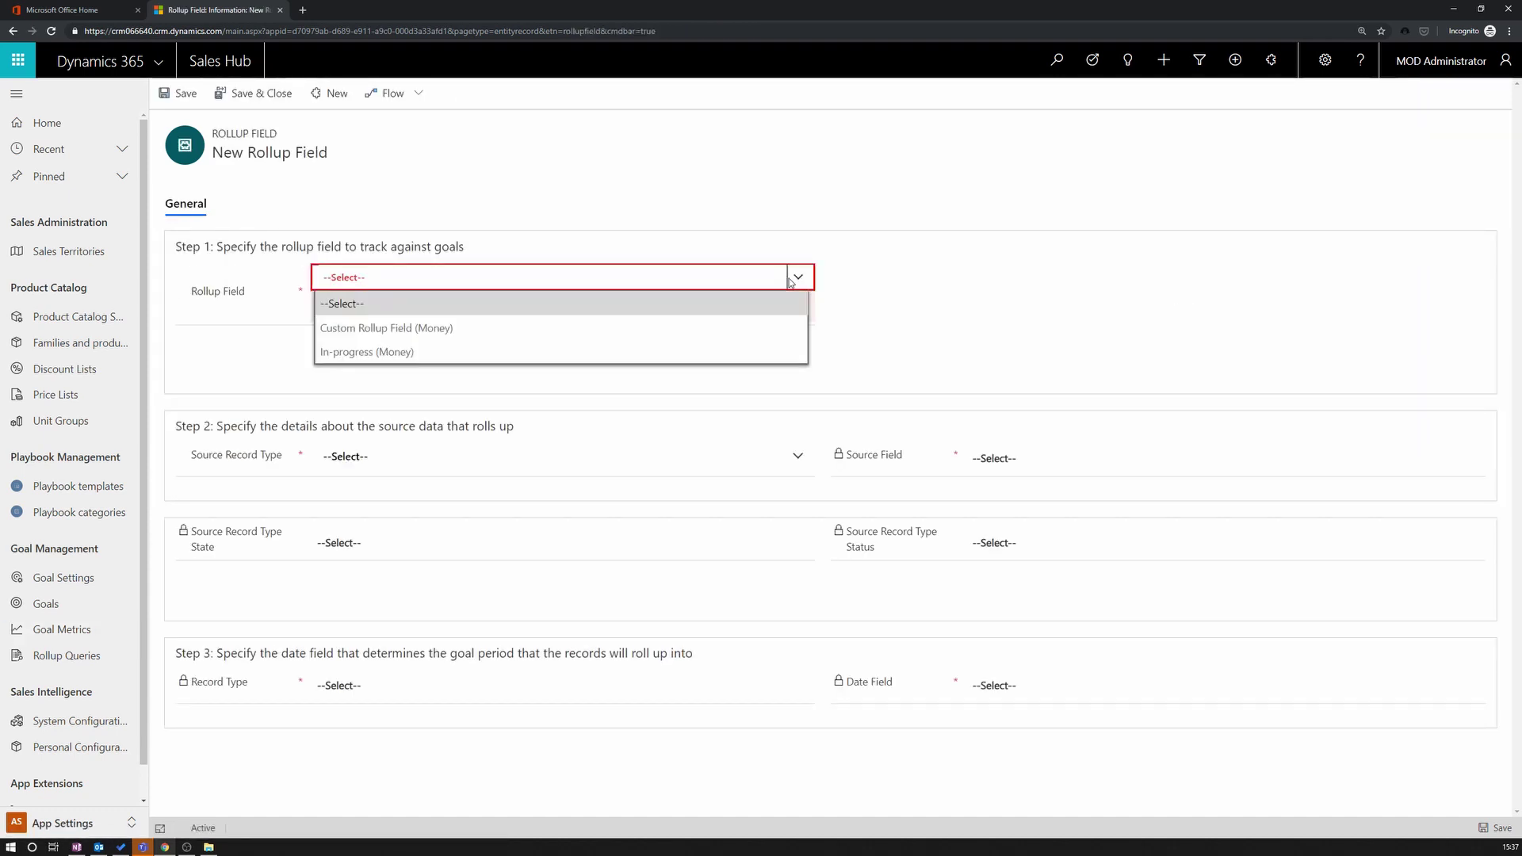
pyautogui.click(591, 352)
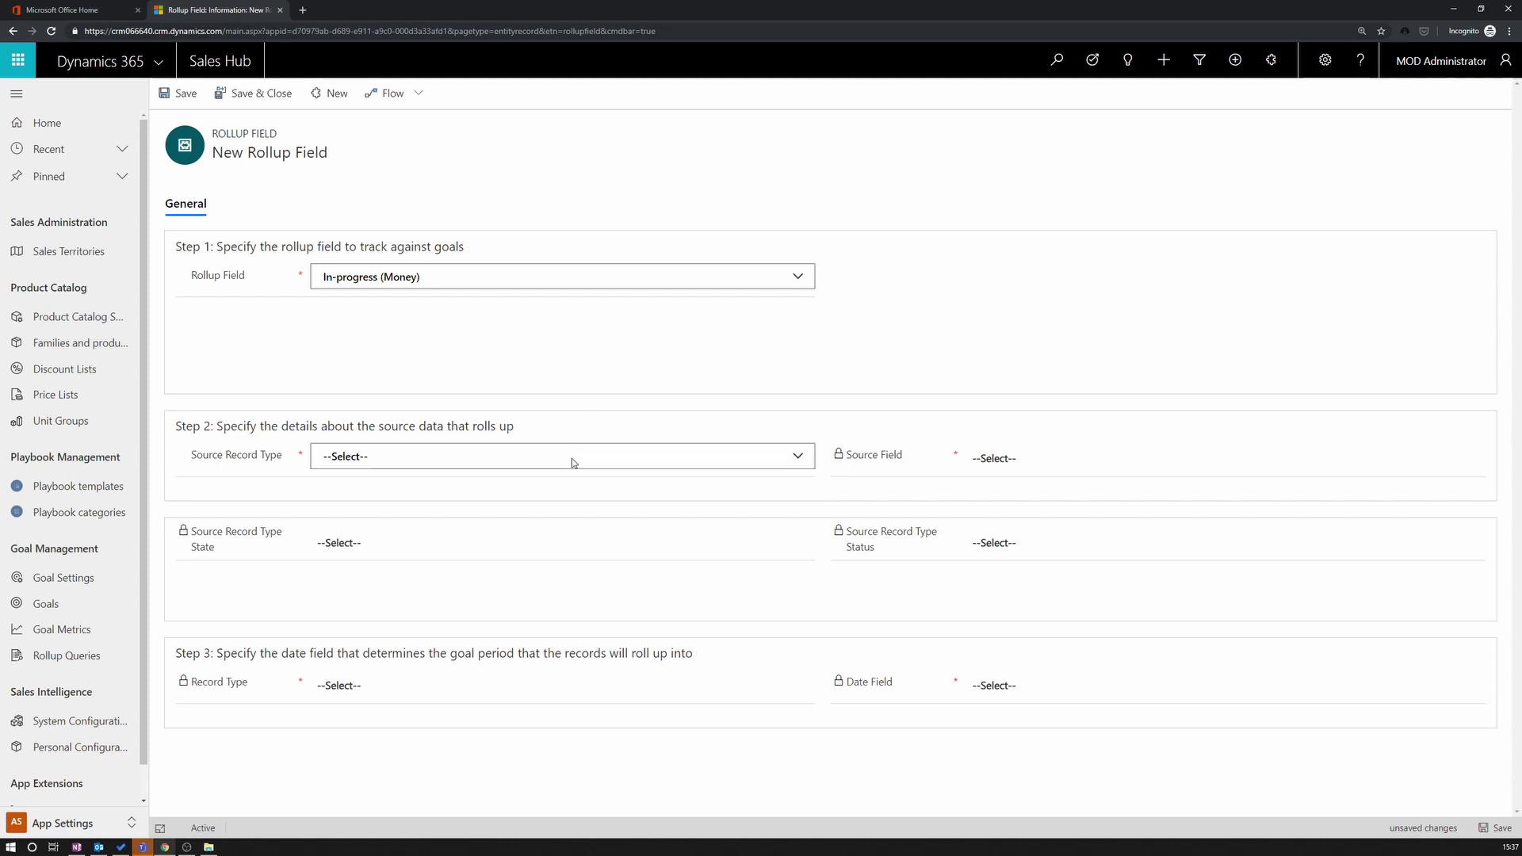
pyautogui.click(572, 458)
pyautogui.scroll(-15, 551, 567)
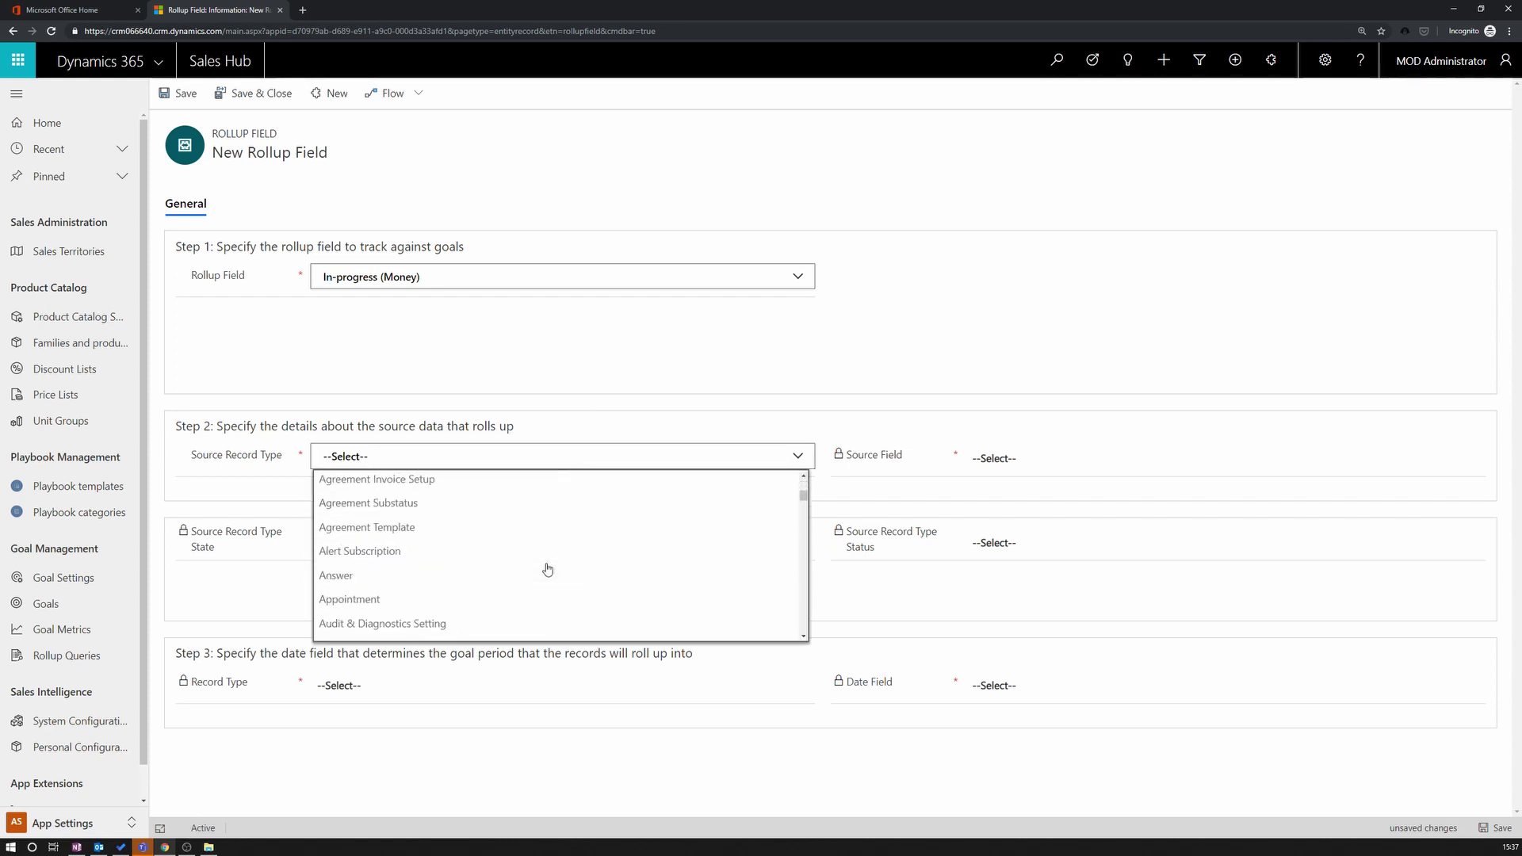
pyautogui.scroll(-15, 550, 568)
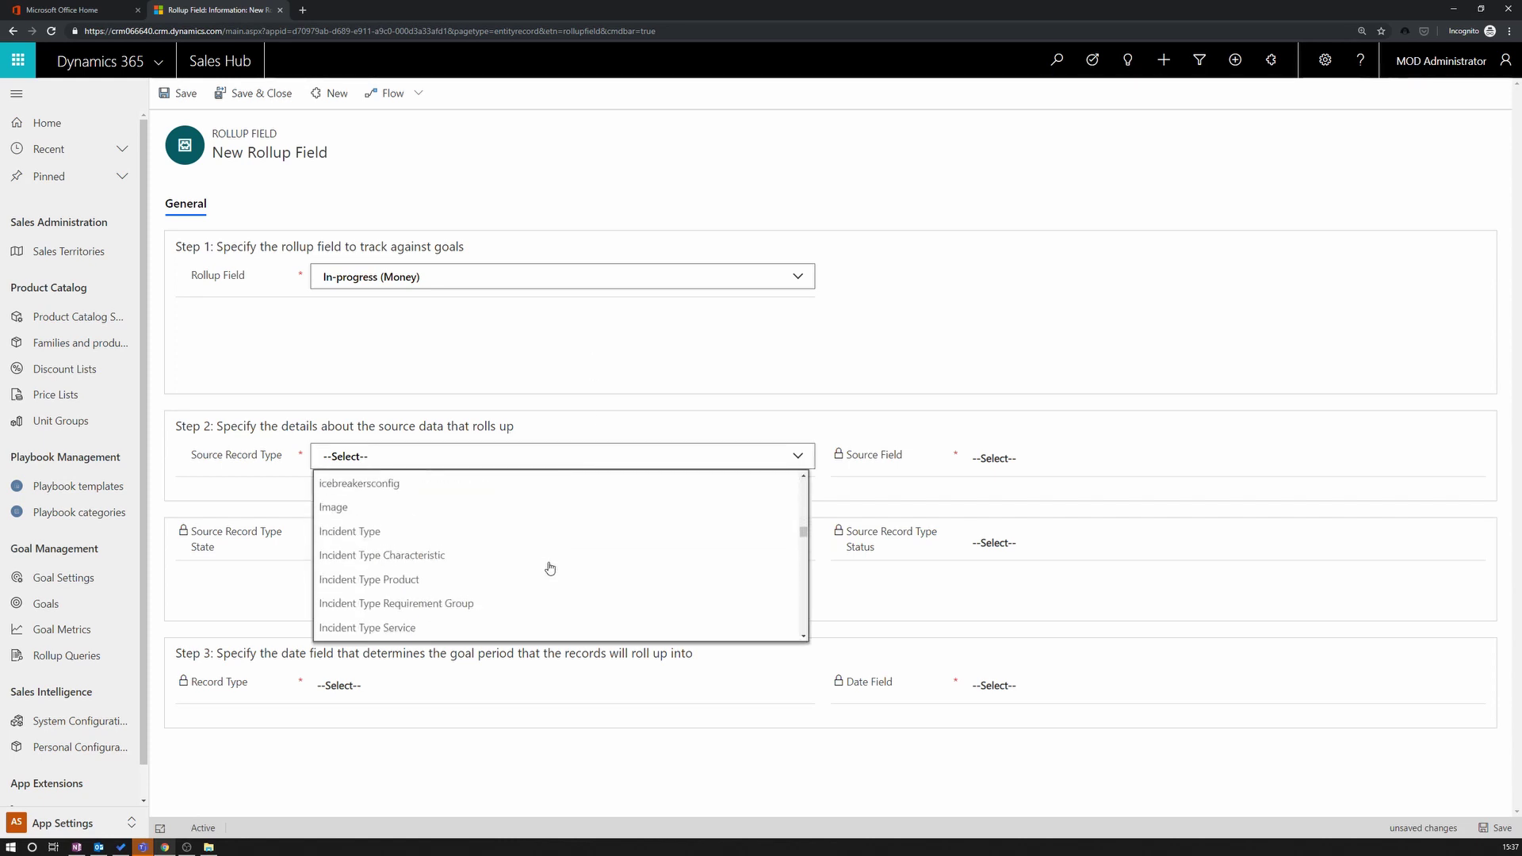
pyautogui.scroll(-15, 550, 567)
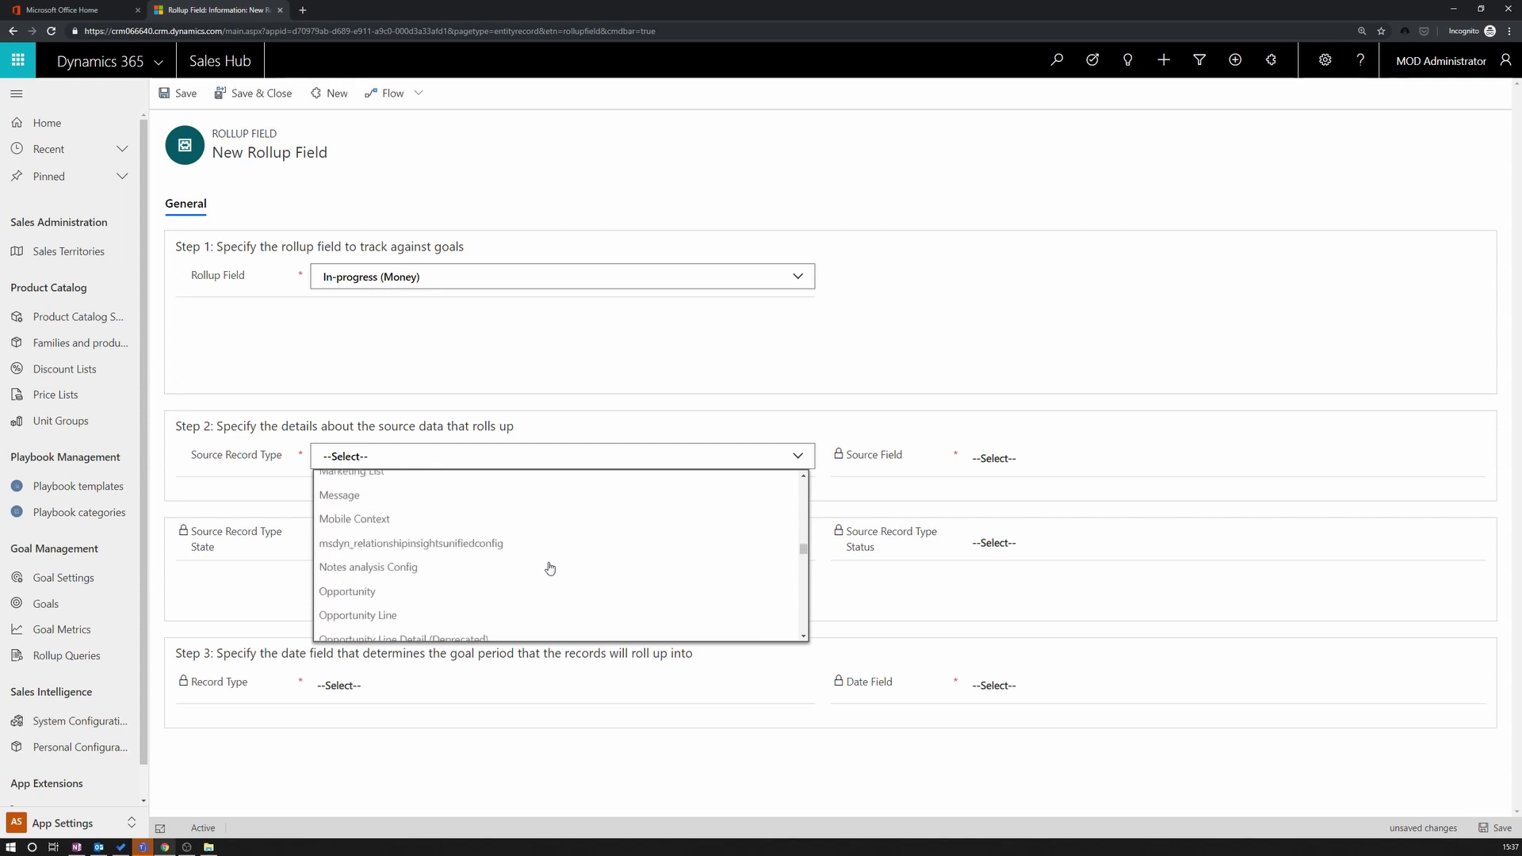
pyautogui.click(478, 570)
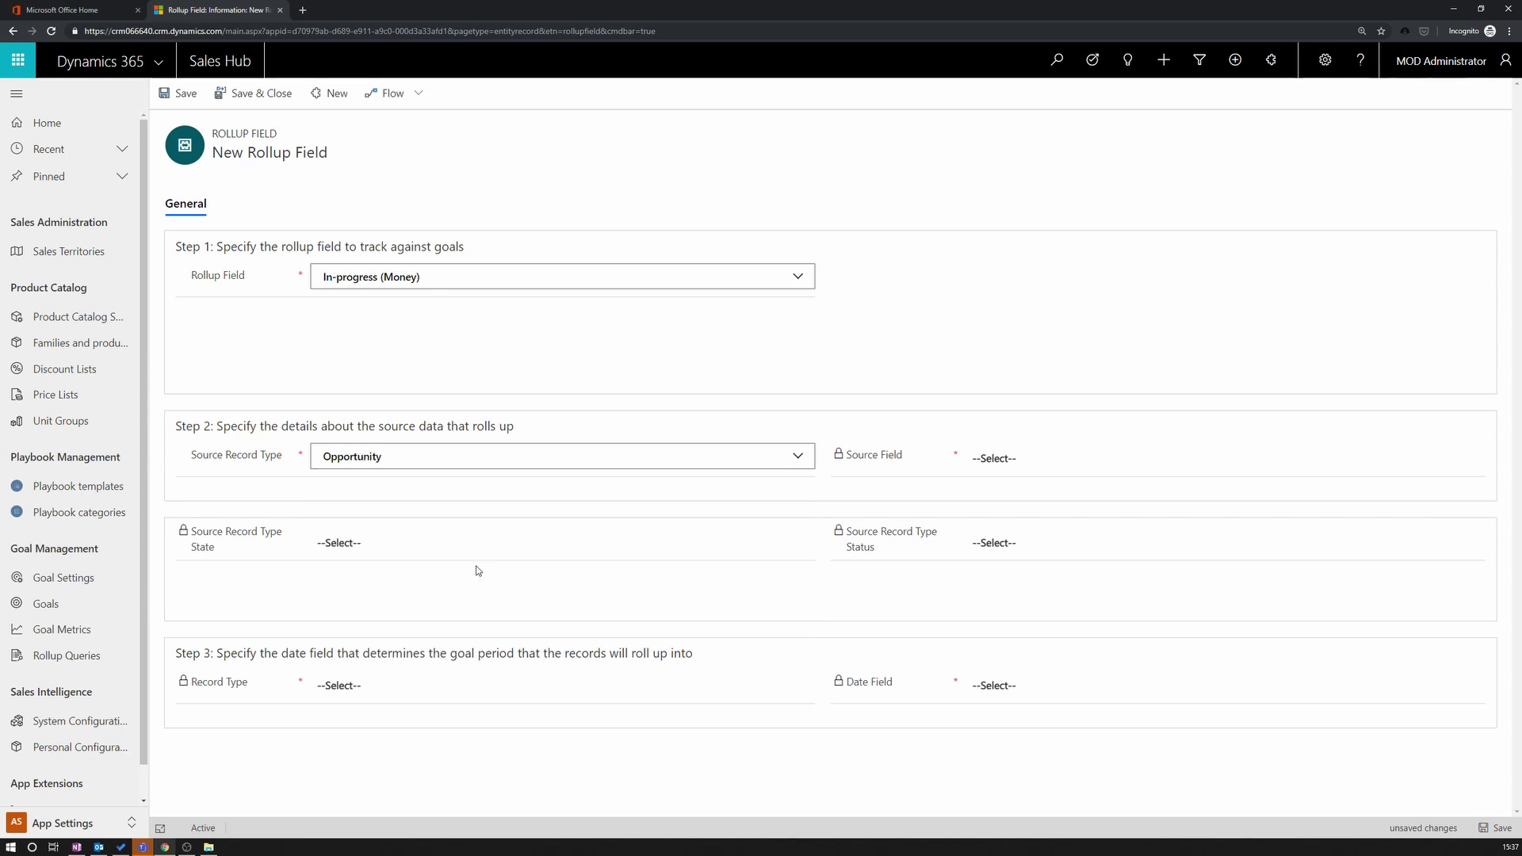
# Step: Set the in-progress rollup's source field to Est. Revenue, with source record type state Open and status In Progress
pyautogui.click(1047, 468)
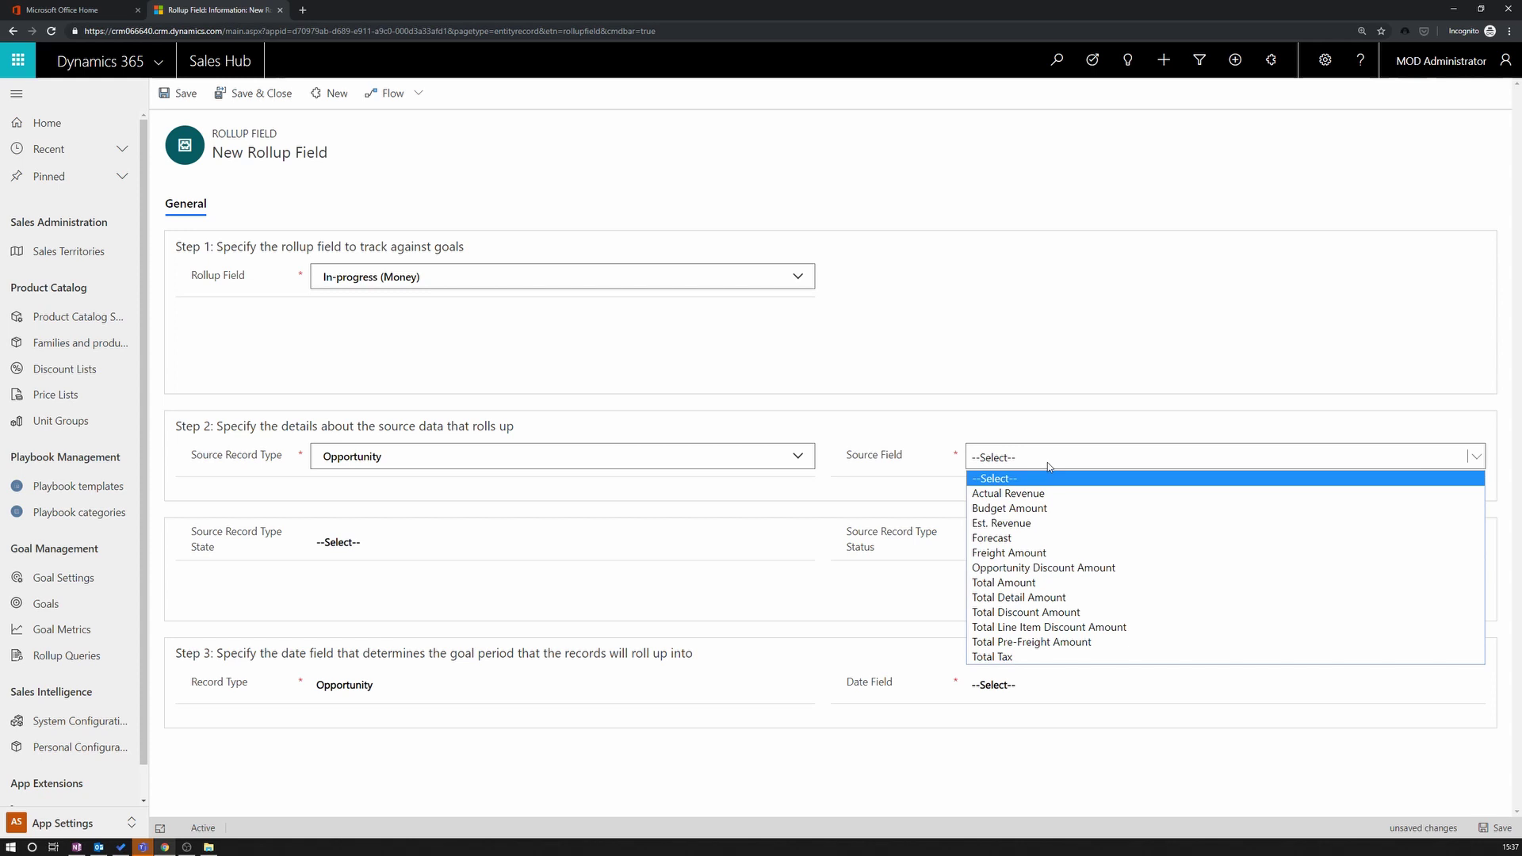
pyautogui.click(1028, 526)
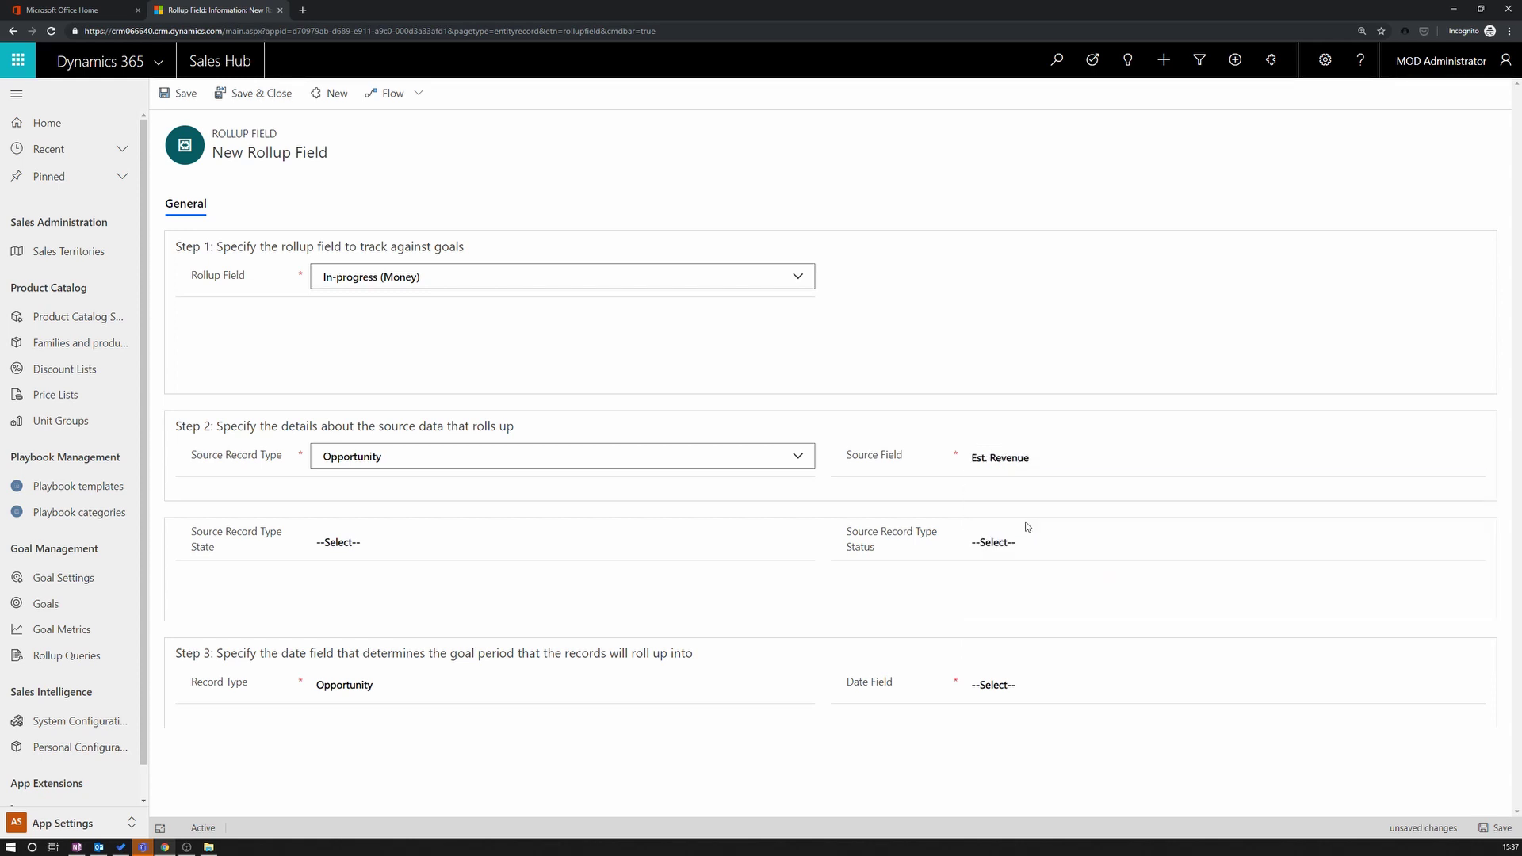
pyautogui.click(666, 551)
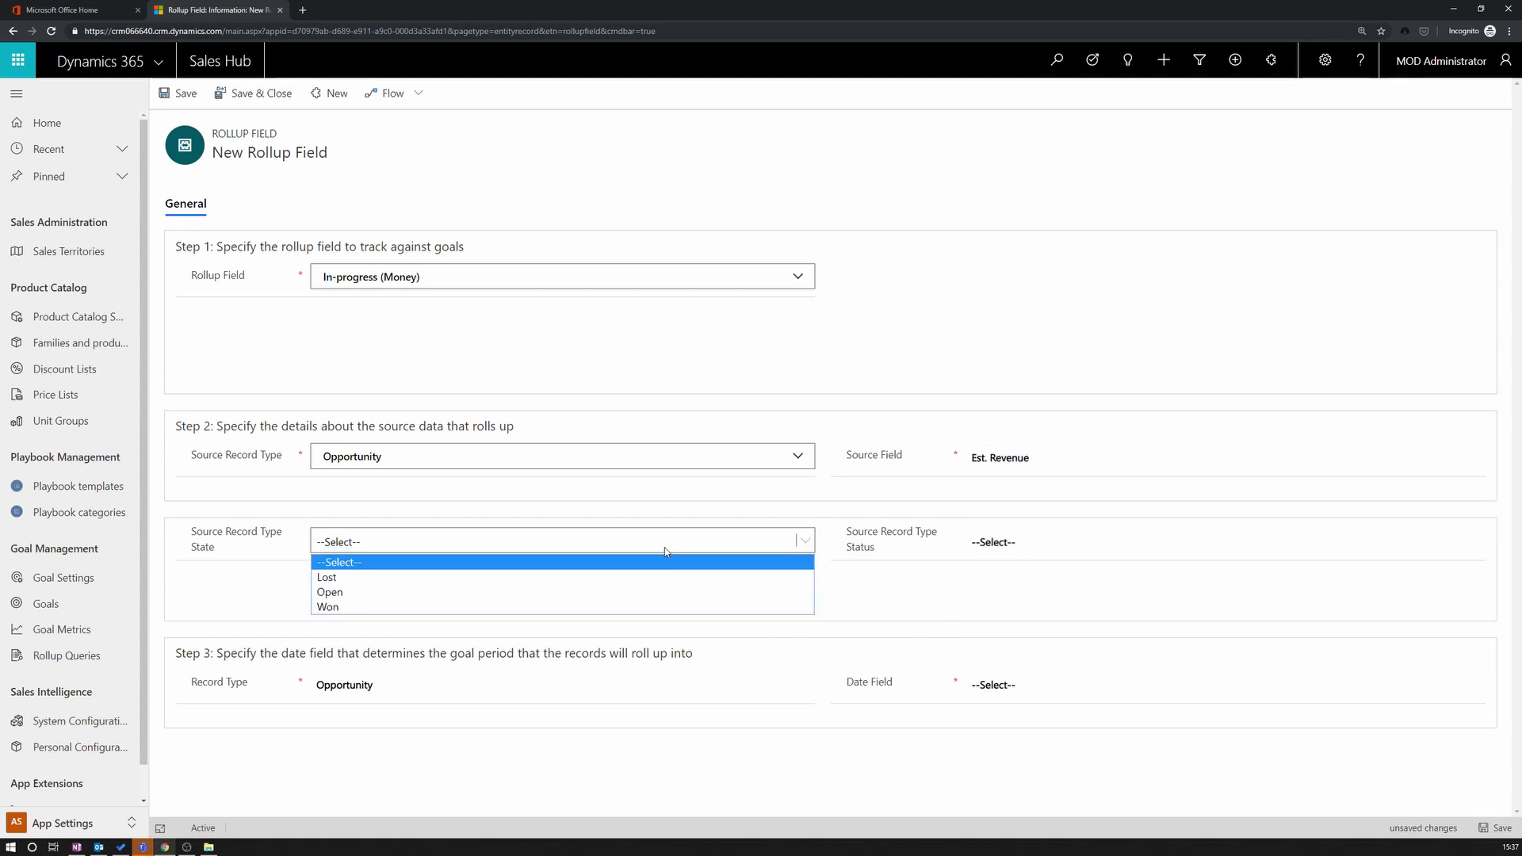
pyautogui.click(646, 593)
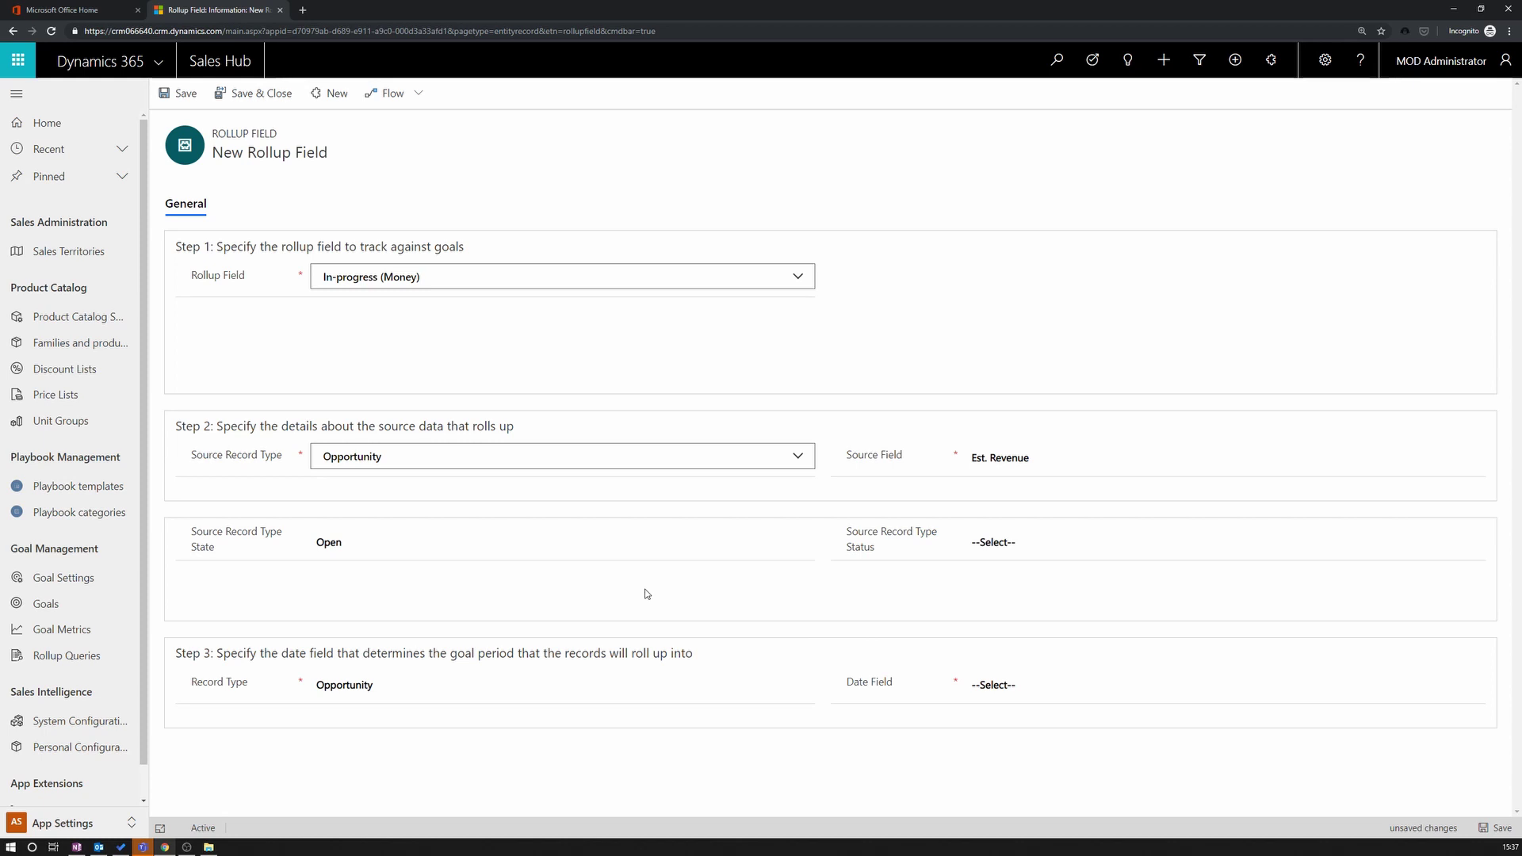
pyautogui.click(1029, 540)
pyautogui.click(1015, 635)
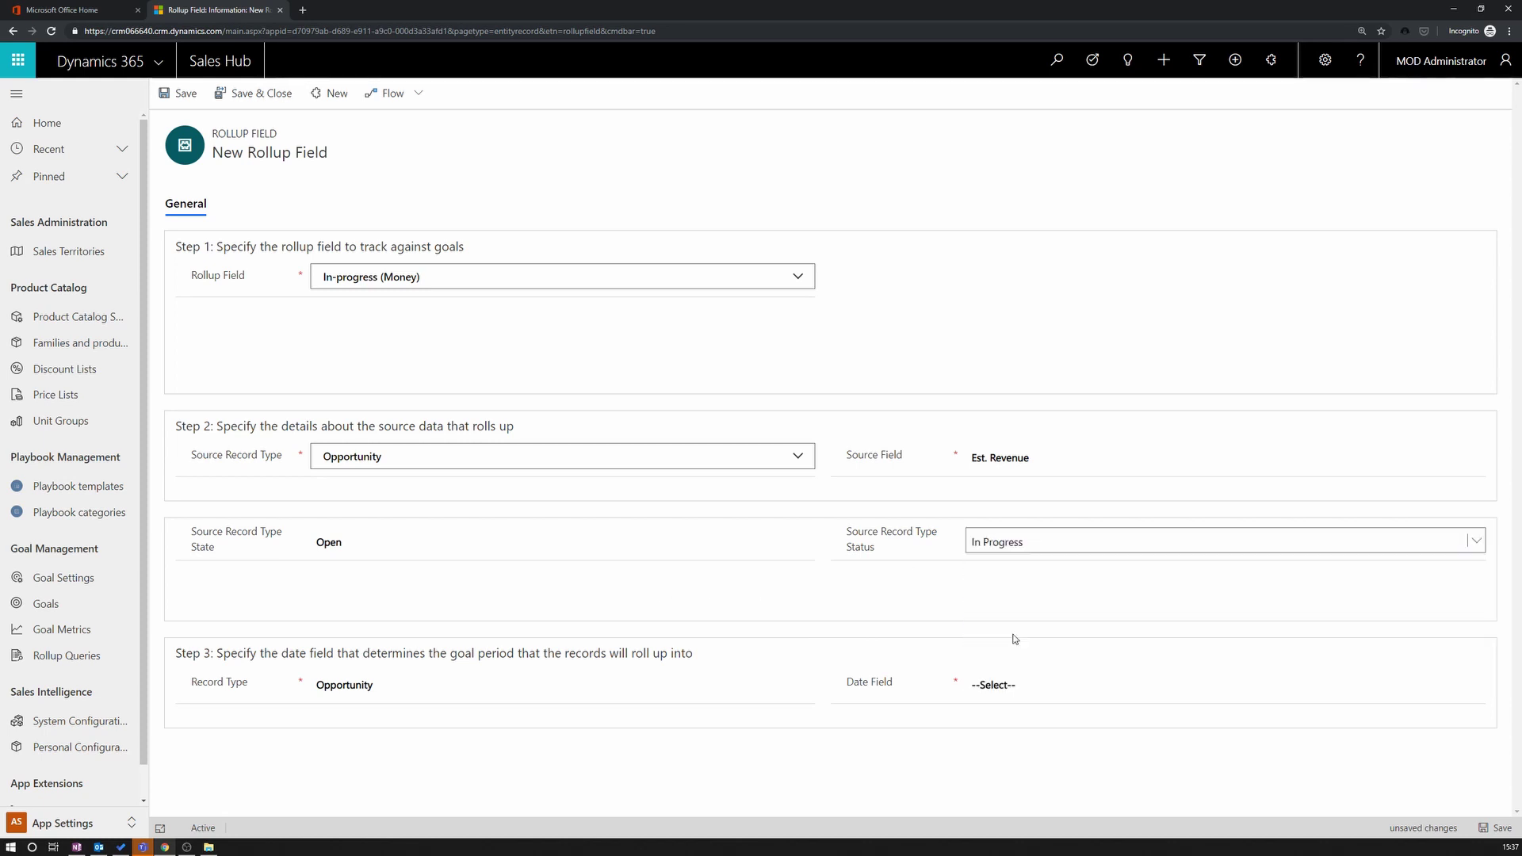
# Step: Set the in-progress rollup's date field to Est. Close Date and save the rollup field
pyautogui.click(1025, 687)
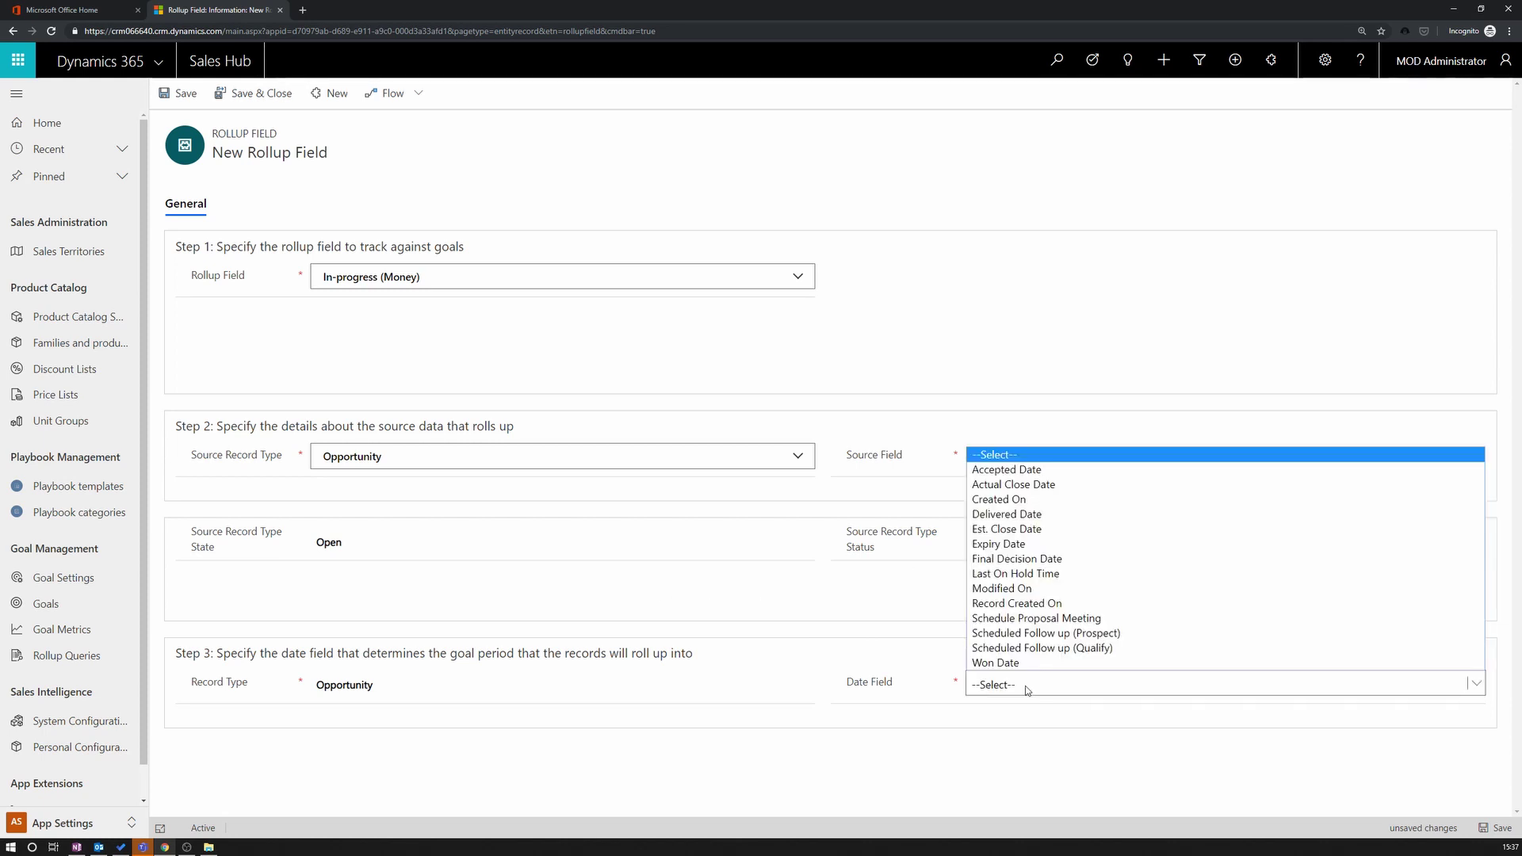
pyautogui.click(1056, 529)
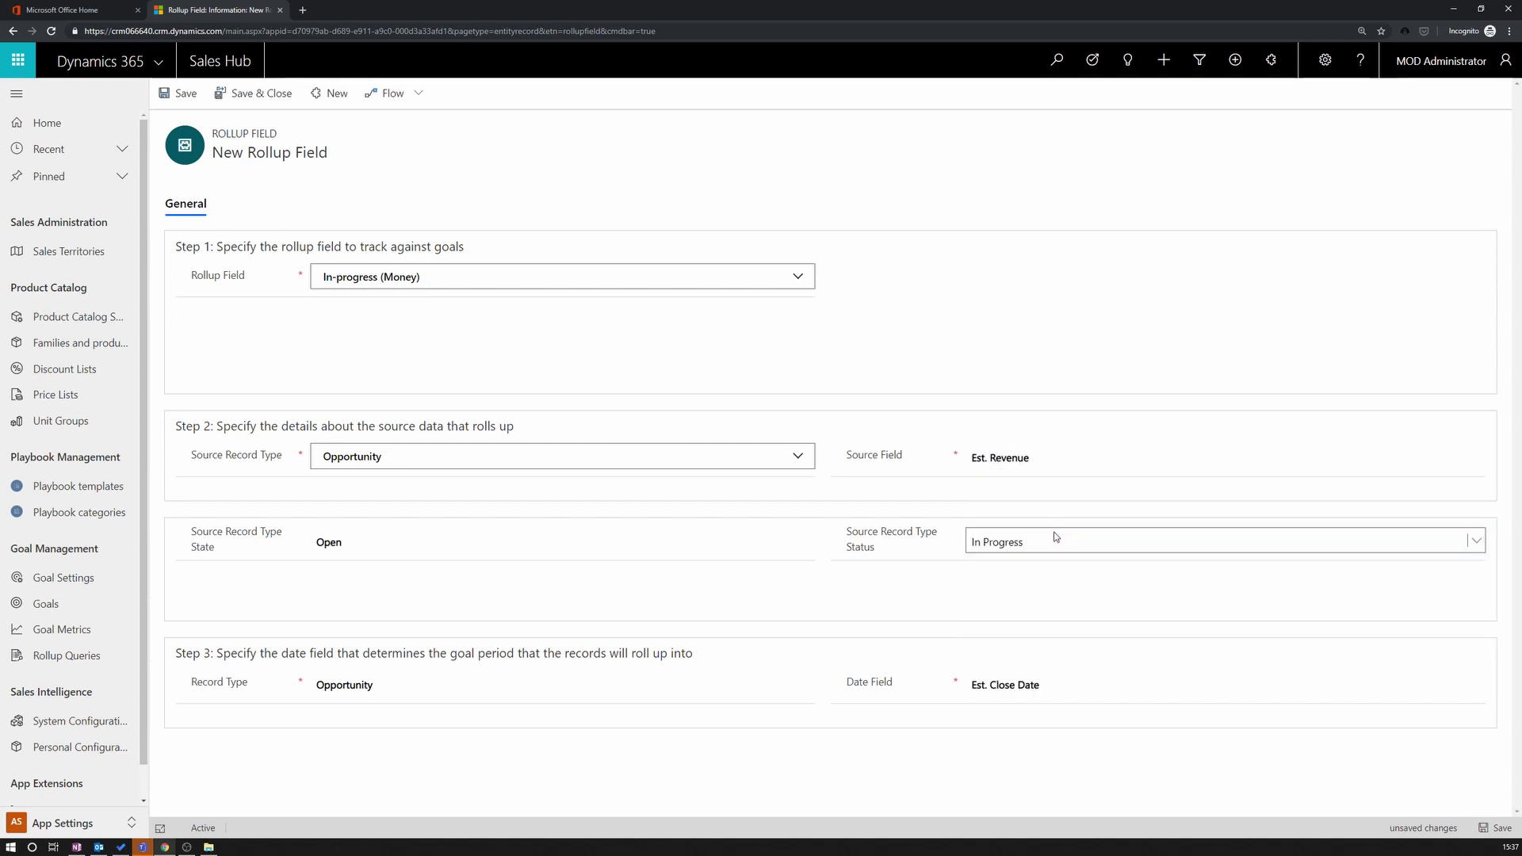
pyautogui.click(1500, 829)
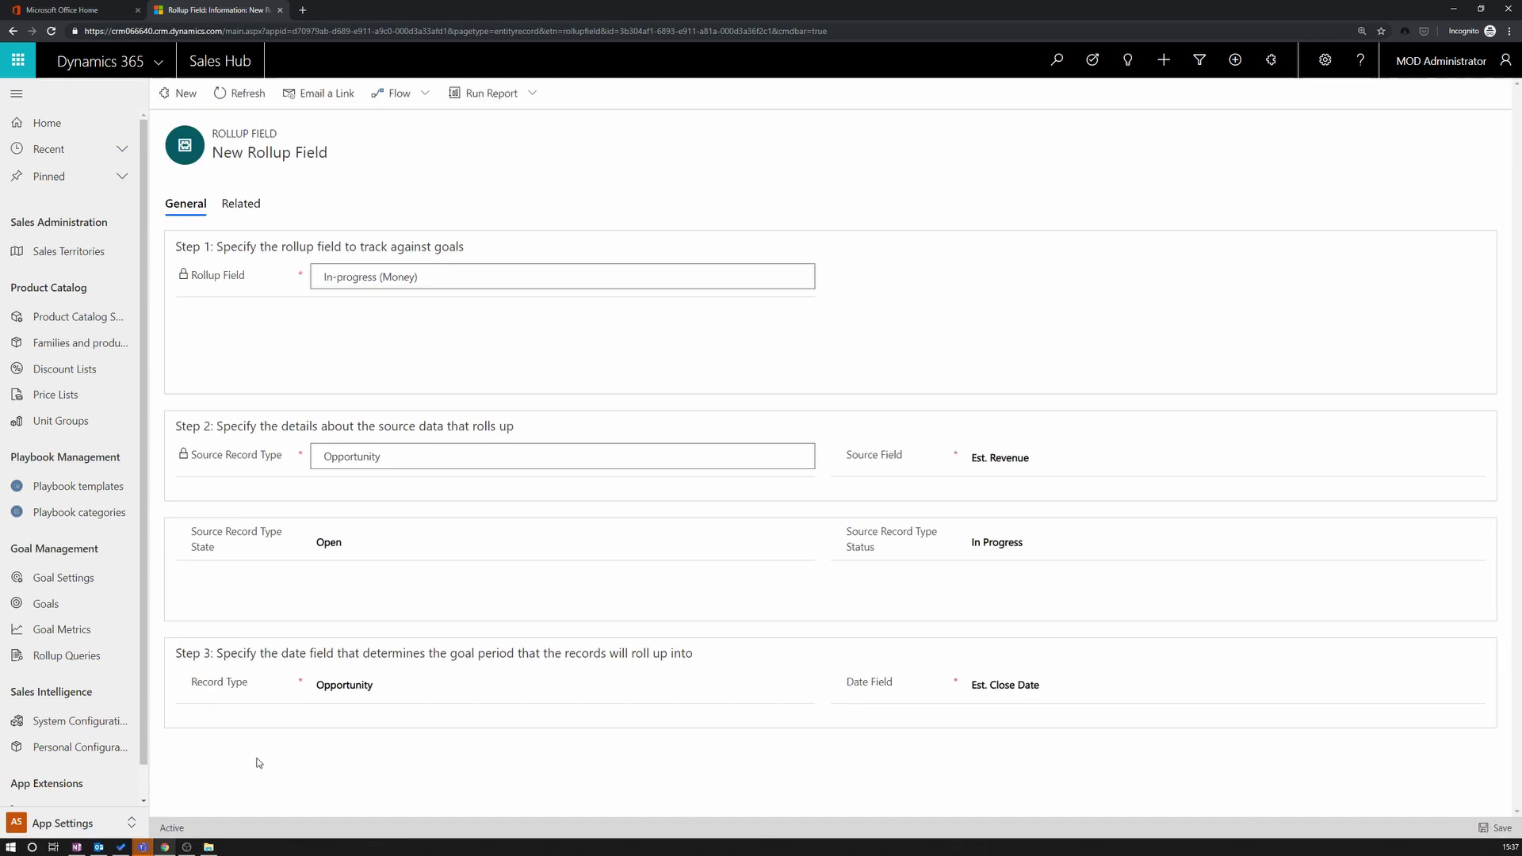
# Step: Create a new goal under Goal Management and name it Opportunity Revenue Q2
pyautogui.click(53, 608)
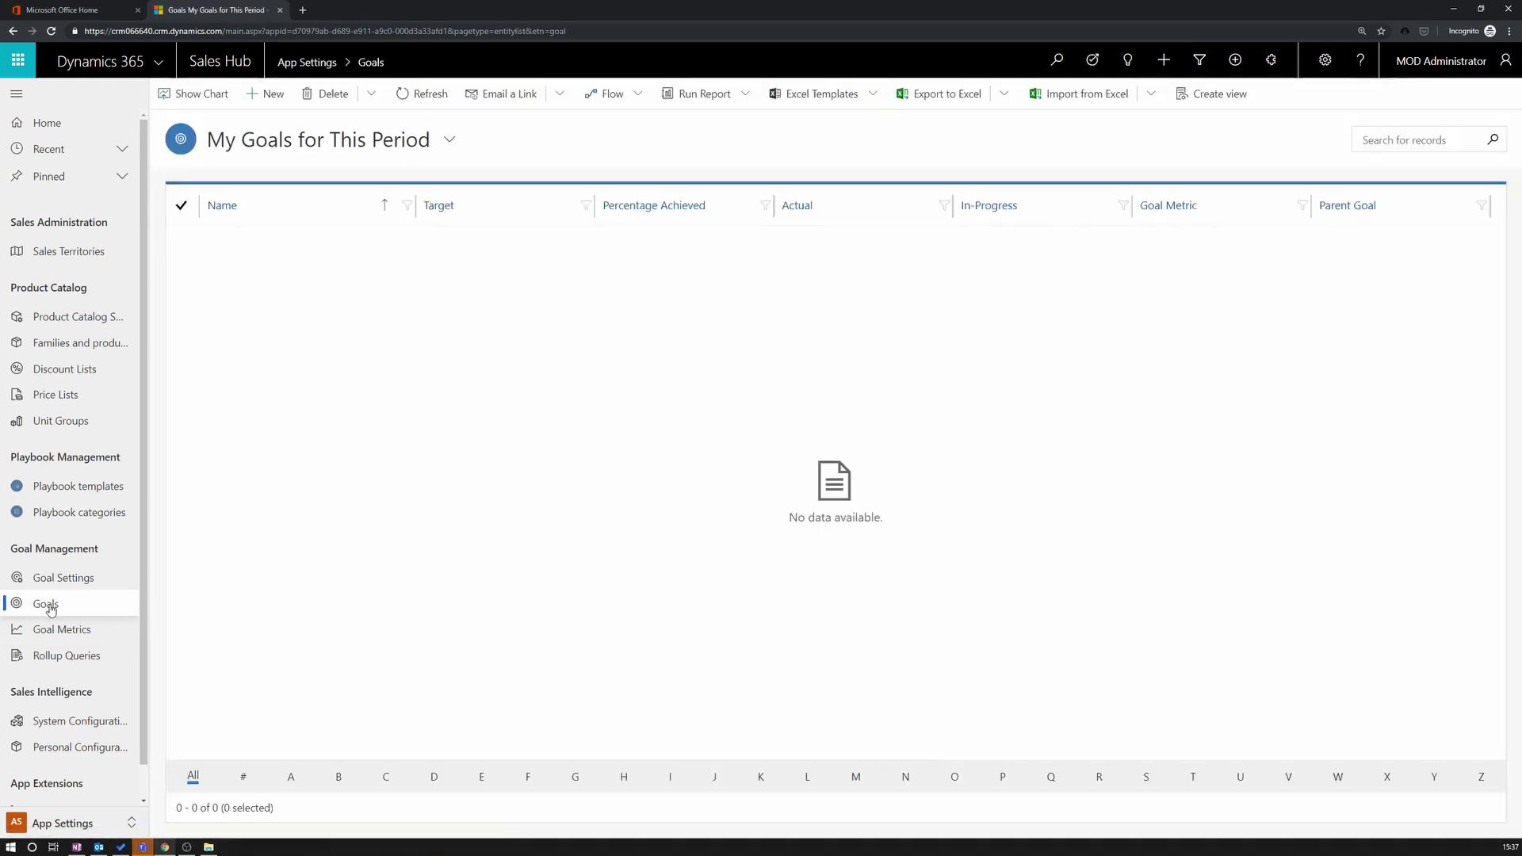
pyautogui.click(279, 101)
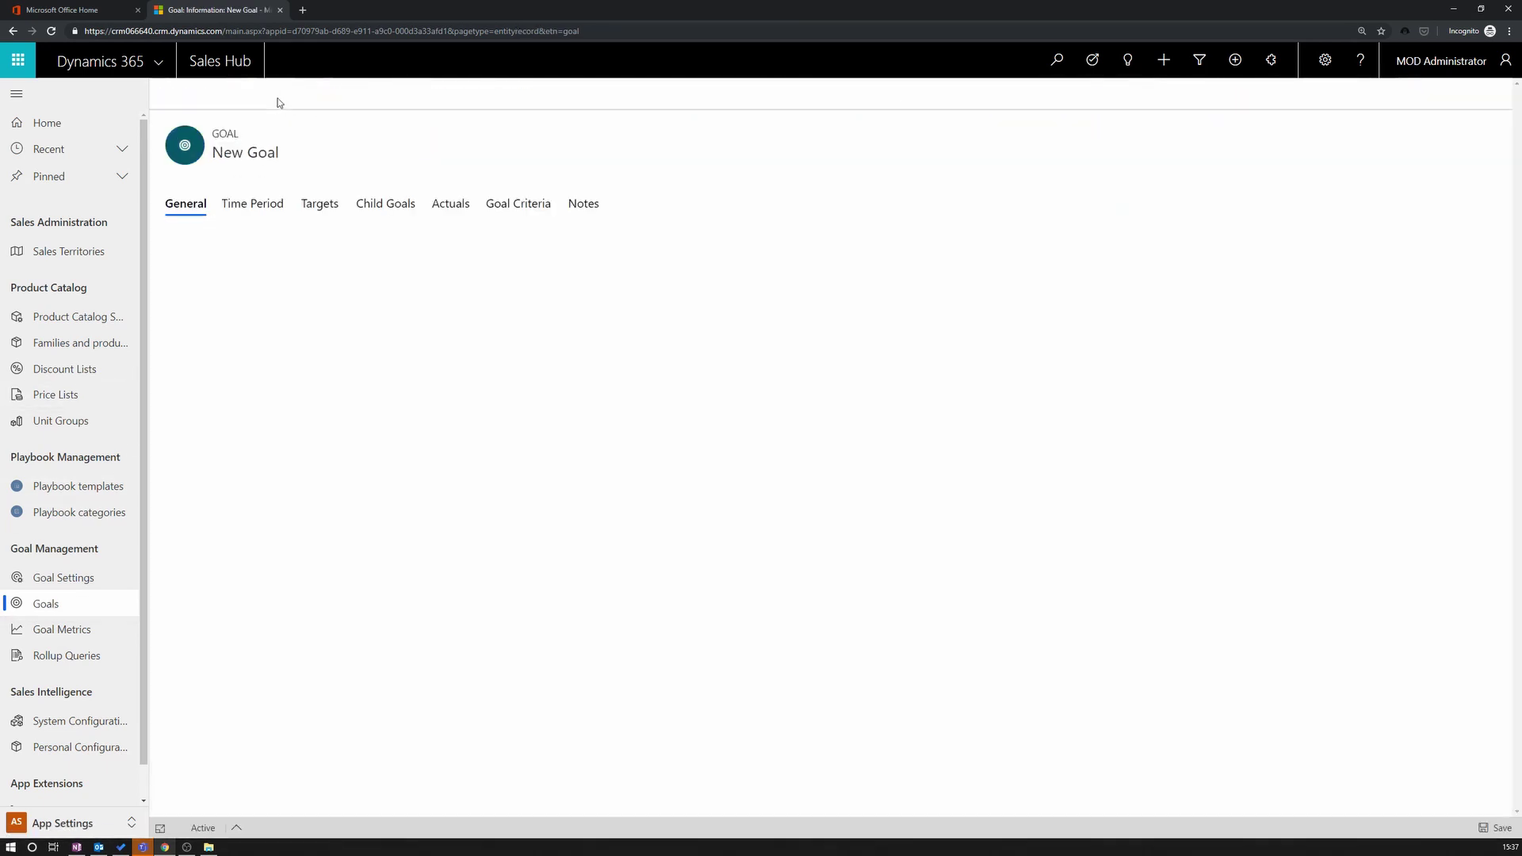
pyautogui.click(507, 261)
pyautogui.write('Opportunity Rev')
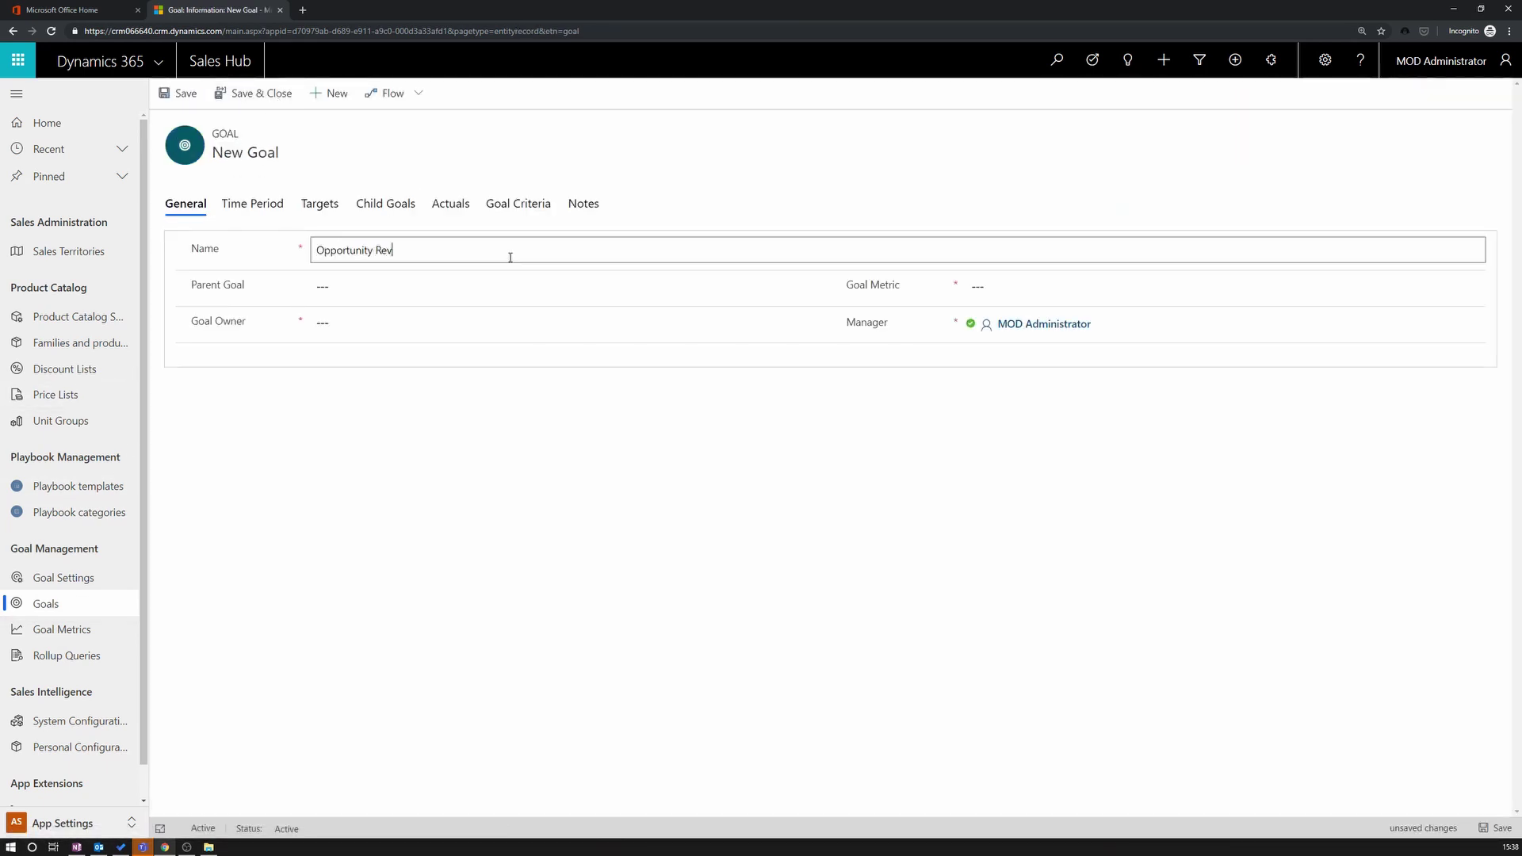
pyautogui.write('enue Q2')
# Step: Set the goal metric to Opportunity Revenue and the goal owner to MOD Administrator, and save the goal
pyautogui.click(1057, 287)
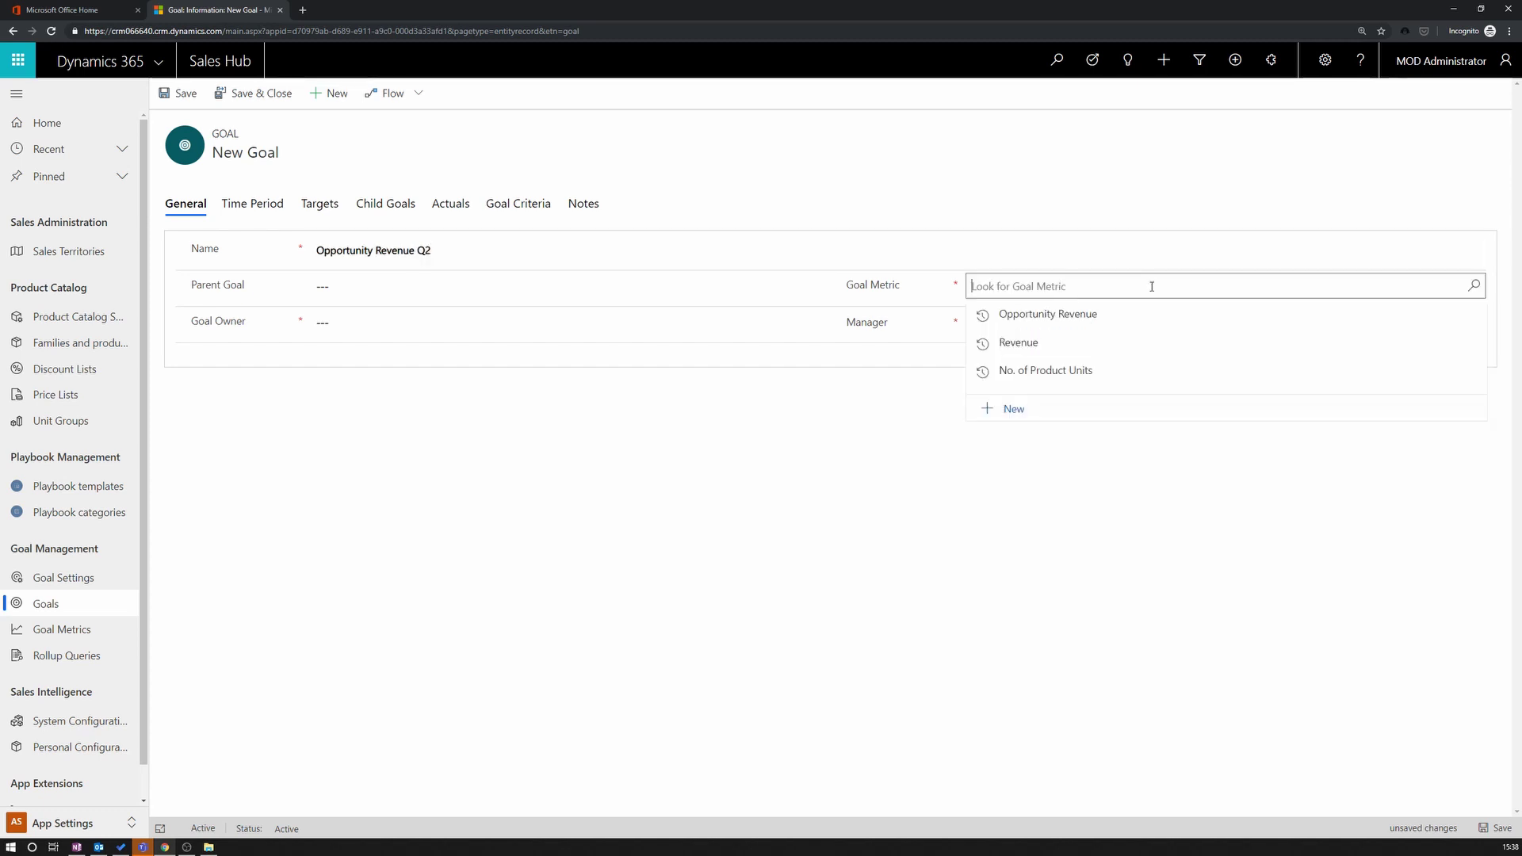
pyautogui.click(1081, 318)
pyautogui.click(438, 324)
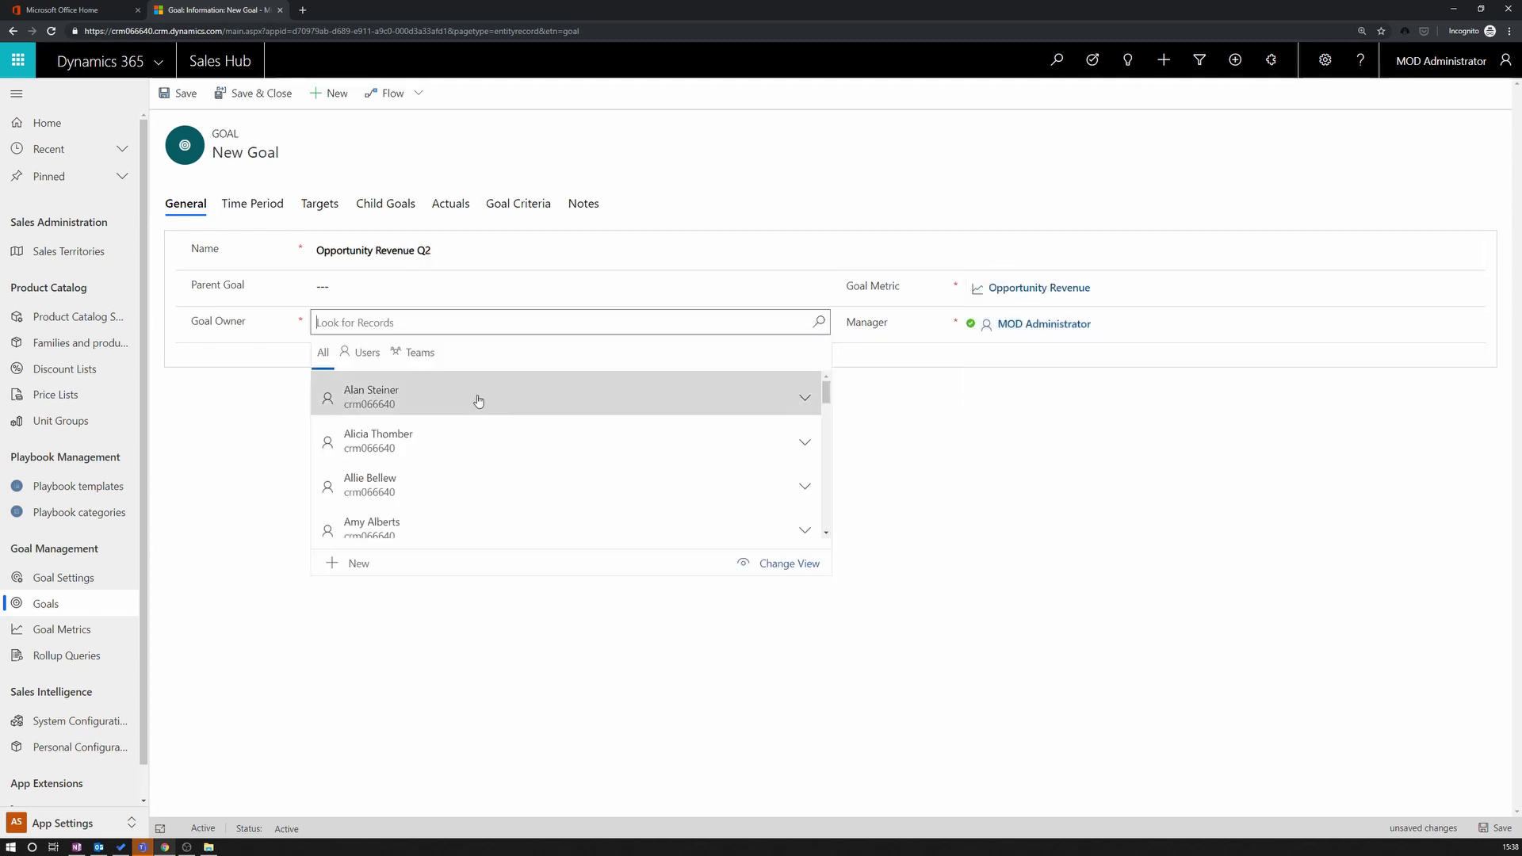
pyautogui.write('MOD A')
pyautogui.click(464, 397)
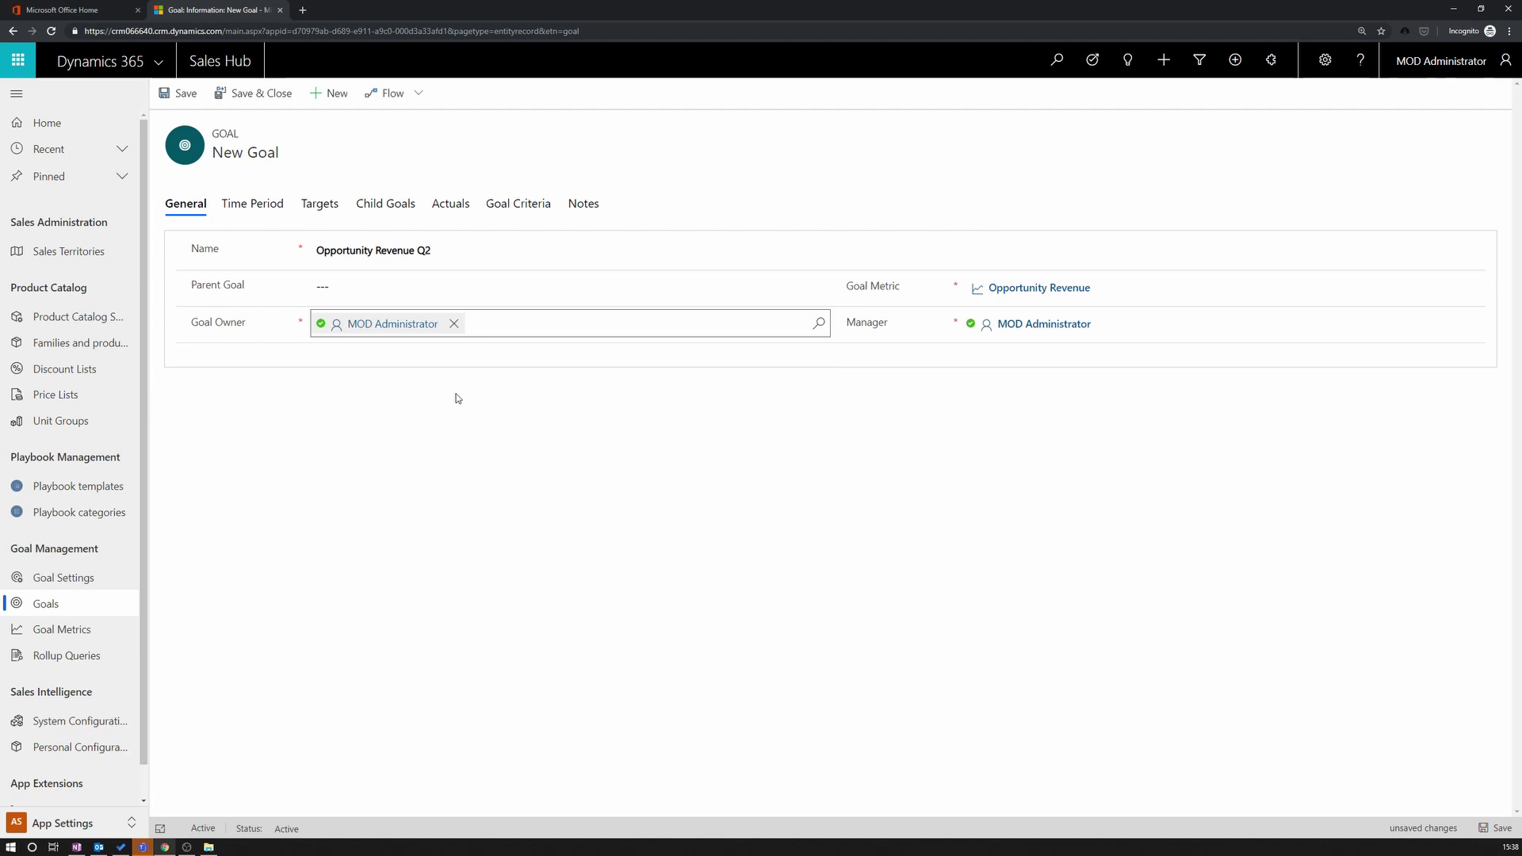
pyautogui.click(189, 97)
# Step: Try Custom Period as the goal period type in the goal's time period and restore it to Fiscal Period
pyautogui.click(253, 203)
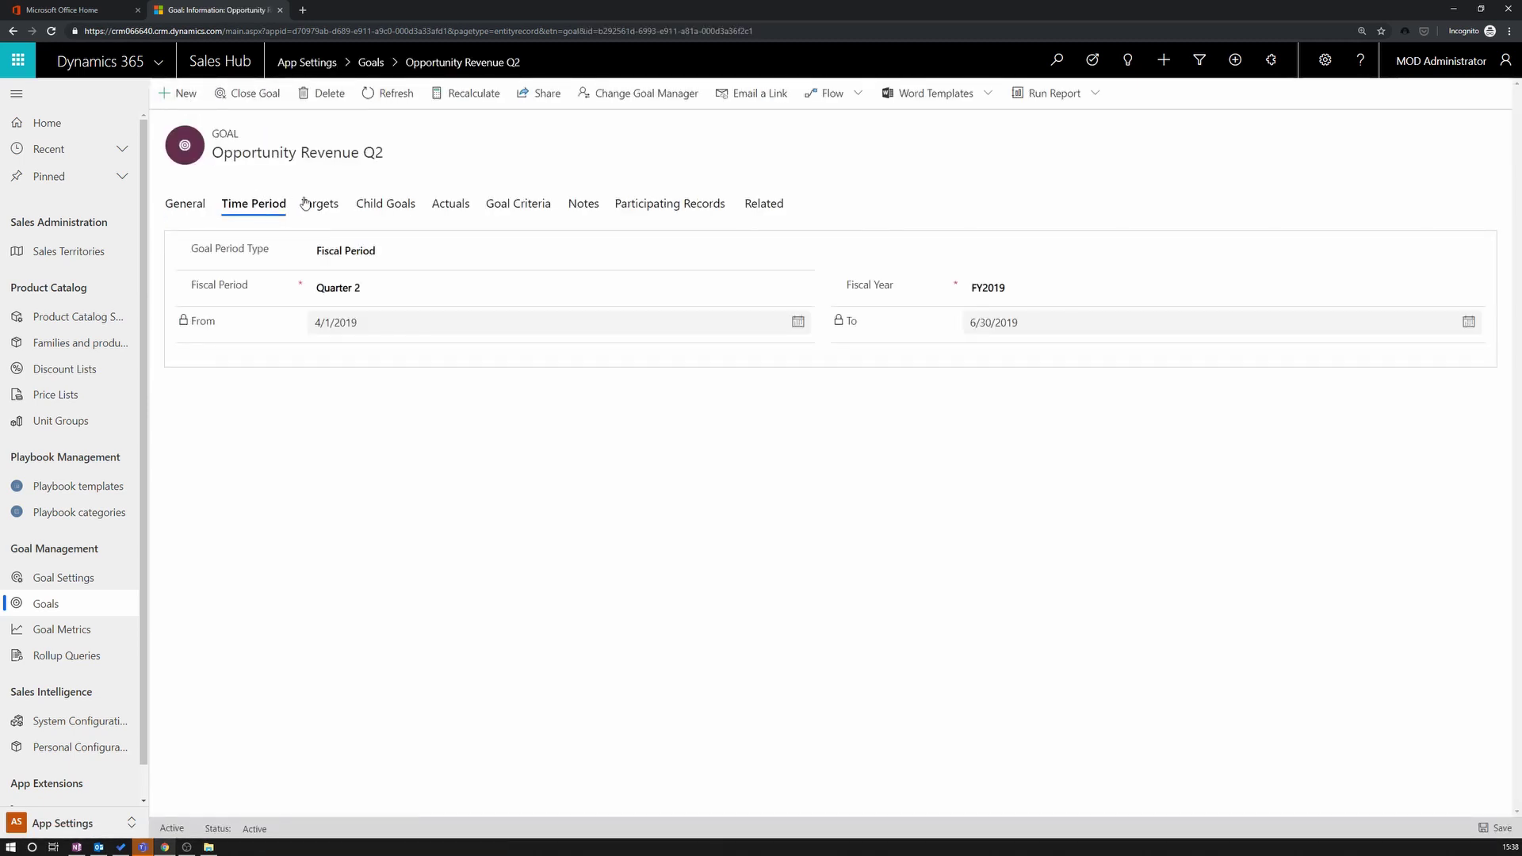
pyautogui.press('Down')
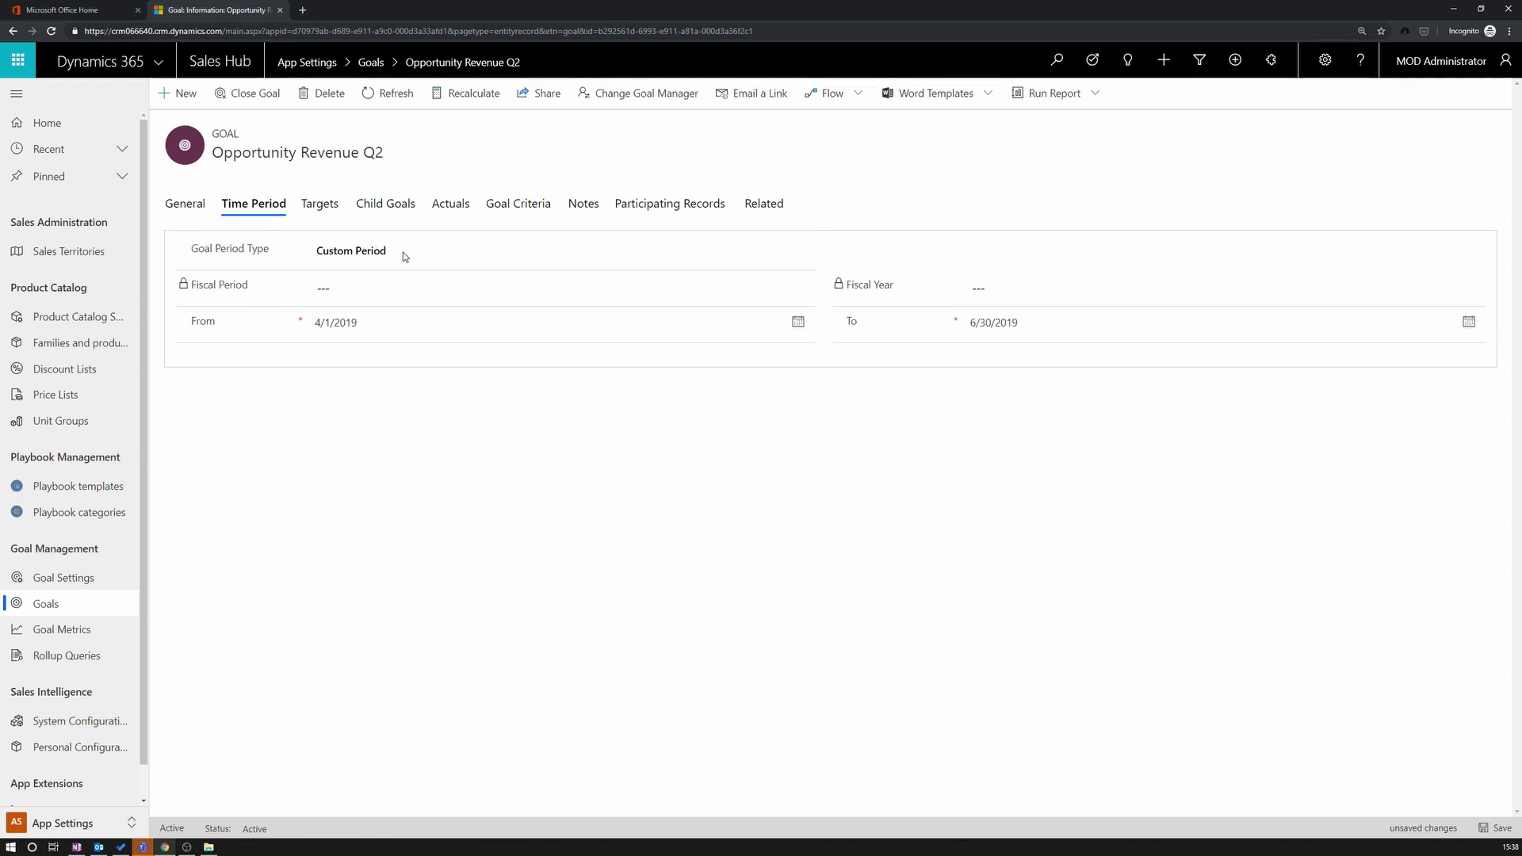
pyautogui.press('Up')
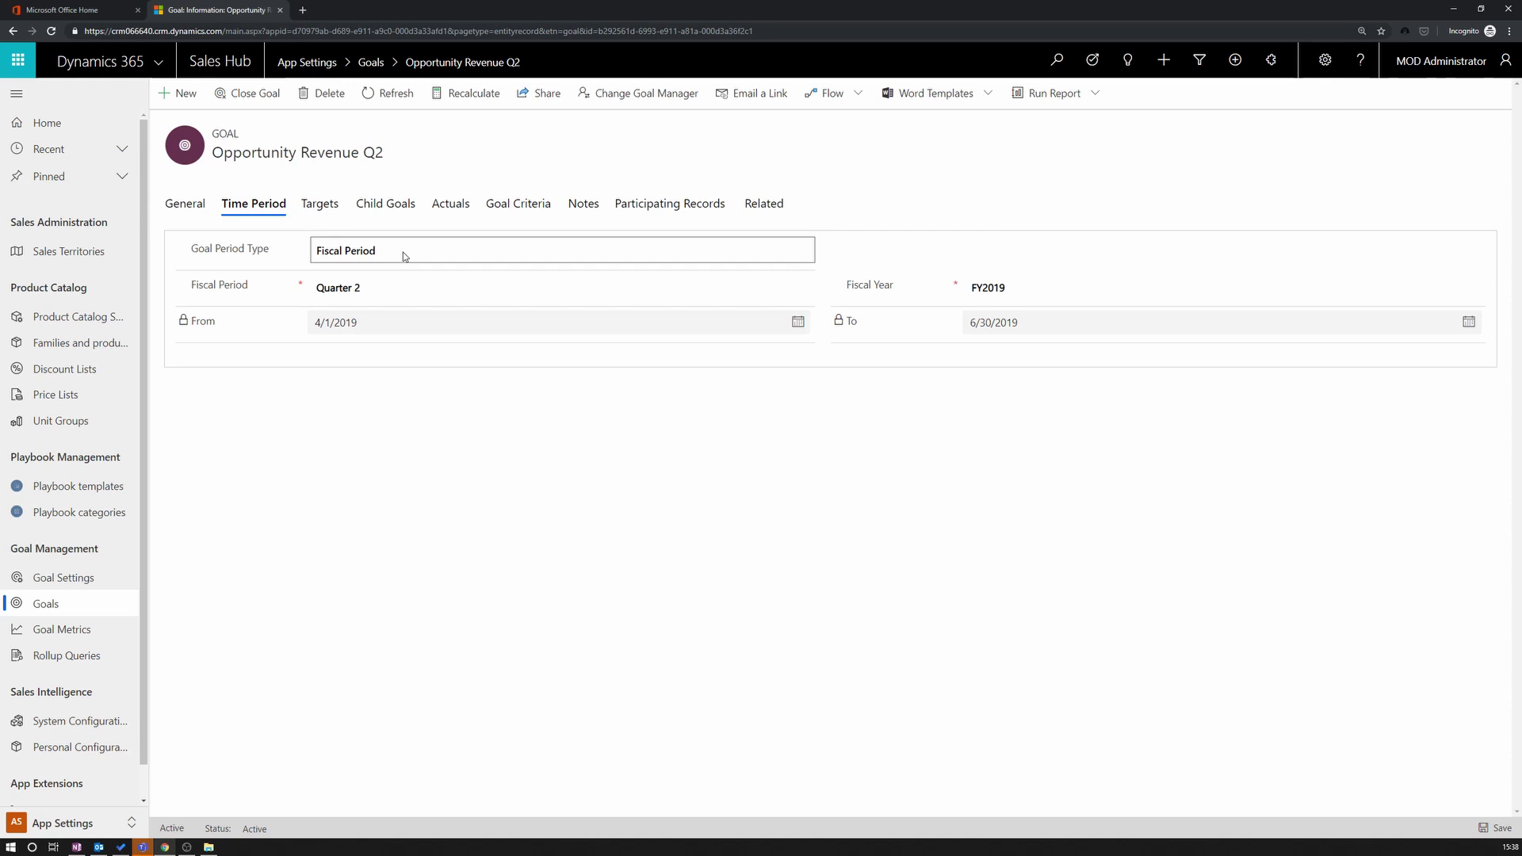
# Step: Set the goal's Target (Money) to 250000 and save the goal
pyautogui.click(327, 208)
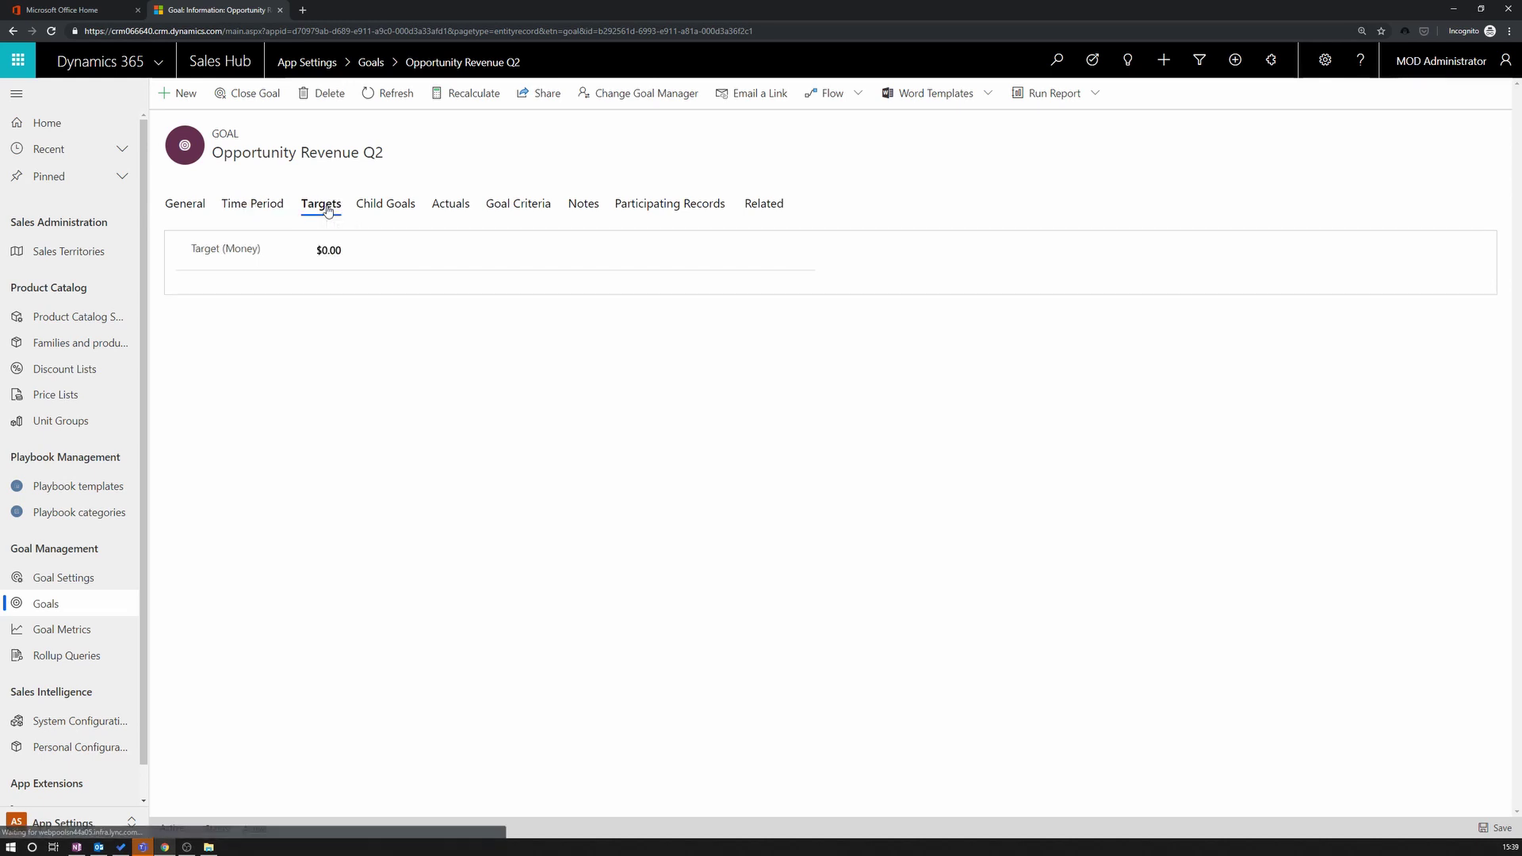
pyautogui.click(357, 248)
pyautogui.press('BackSpace')
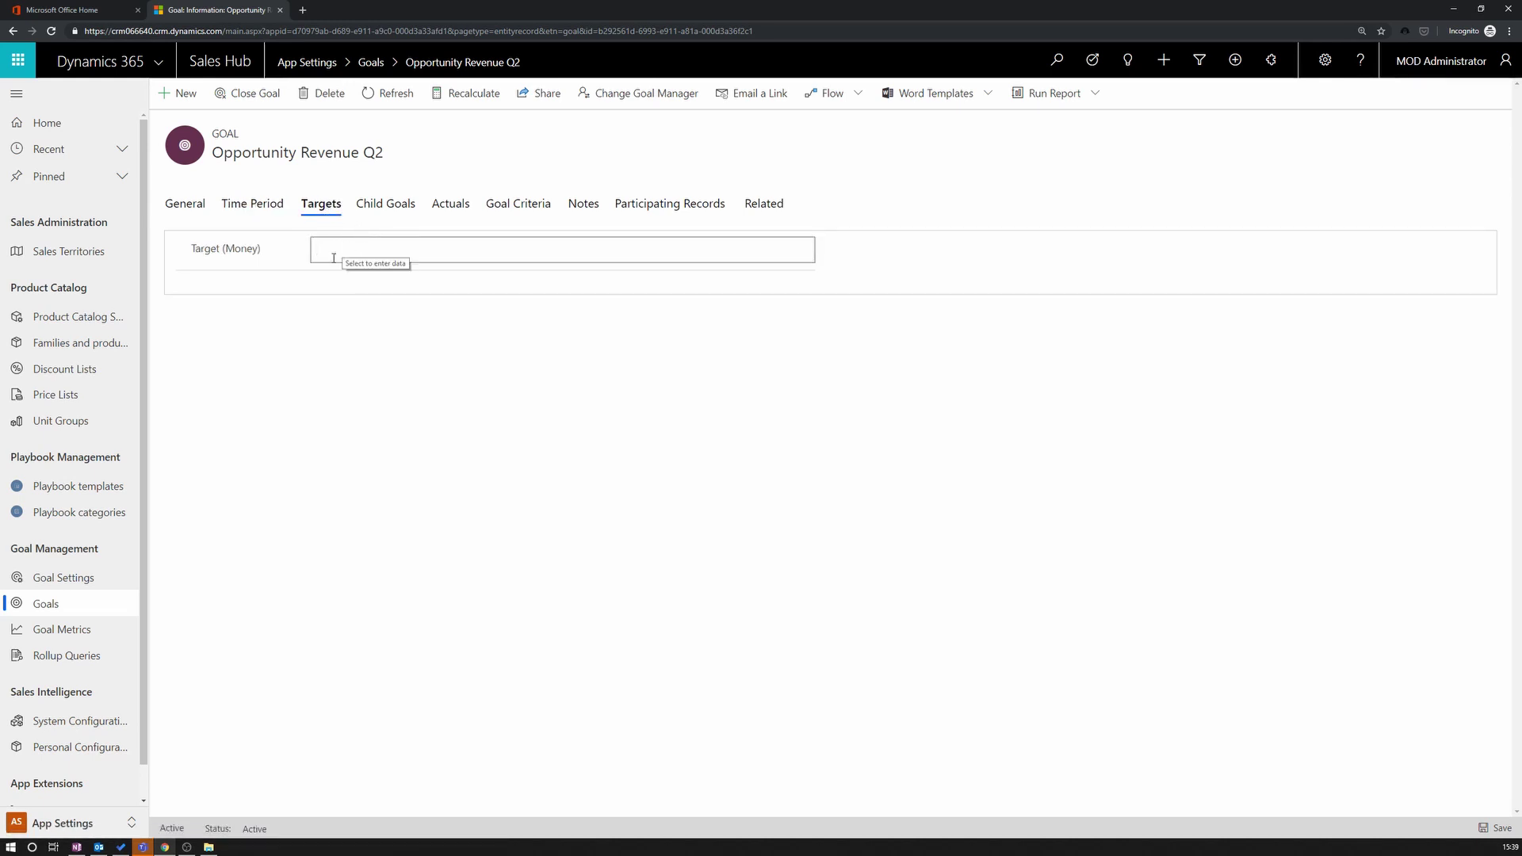
pyautogui.write('250000')
pyautogui.click(1501, 828)
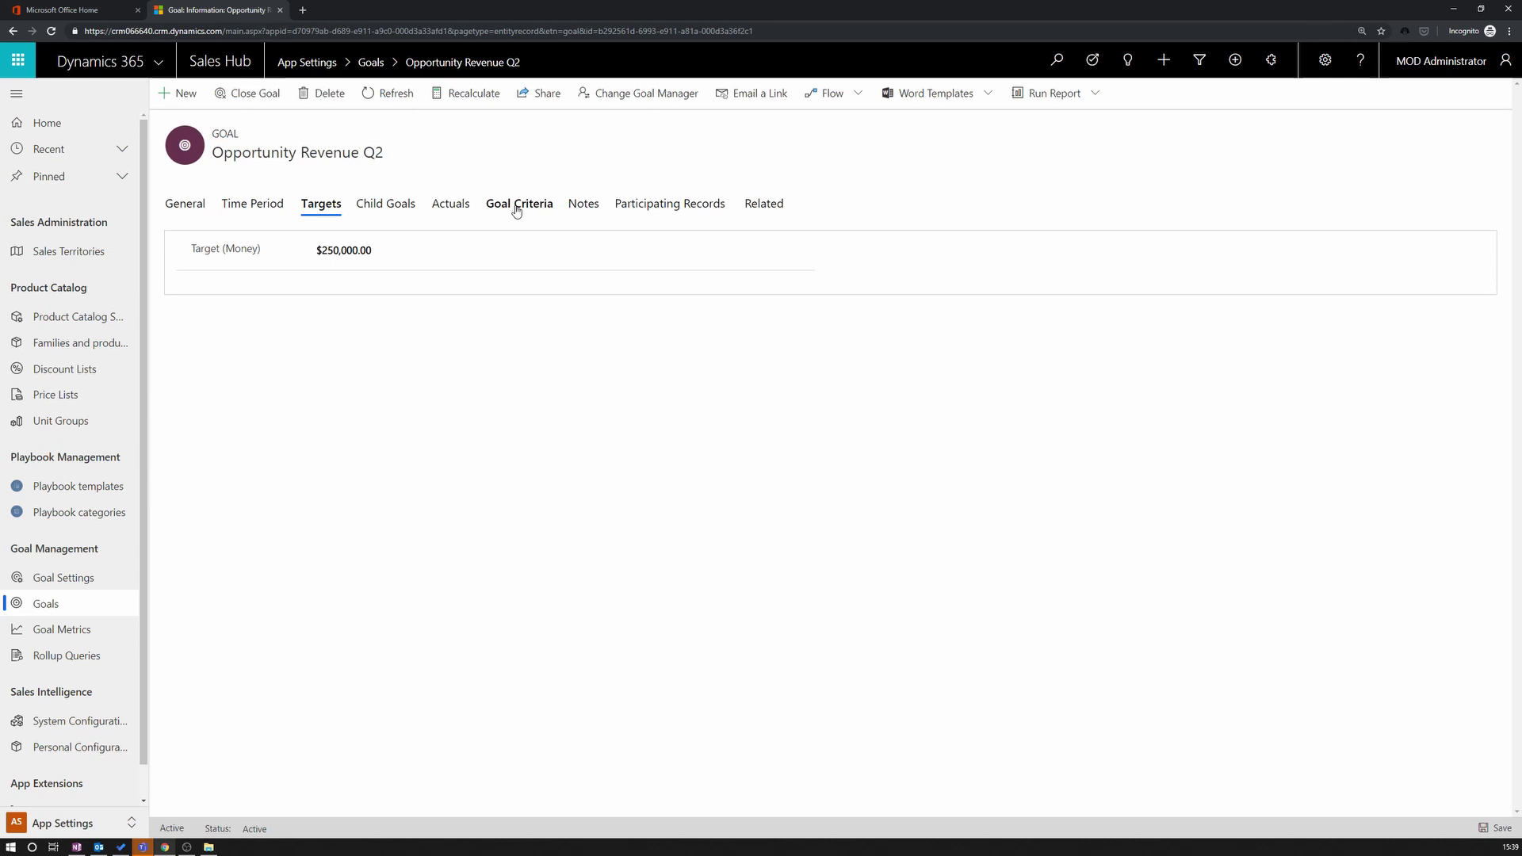
# Step: Review the goal criteria and start a new rollup query for the Actual (Money) rollup
pyautogui.click(517, 210)
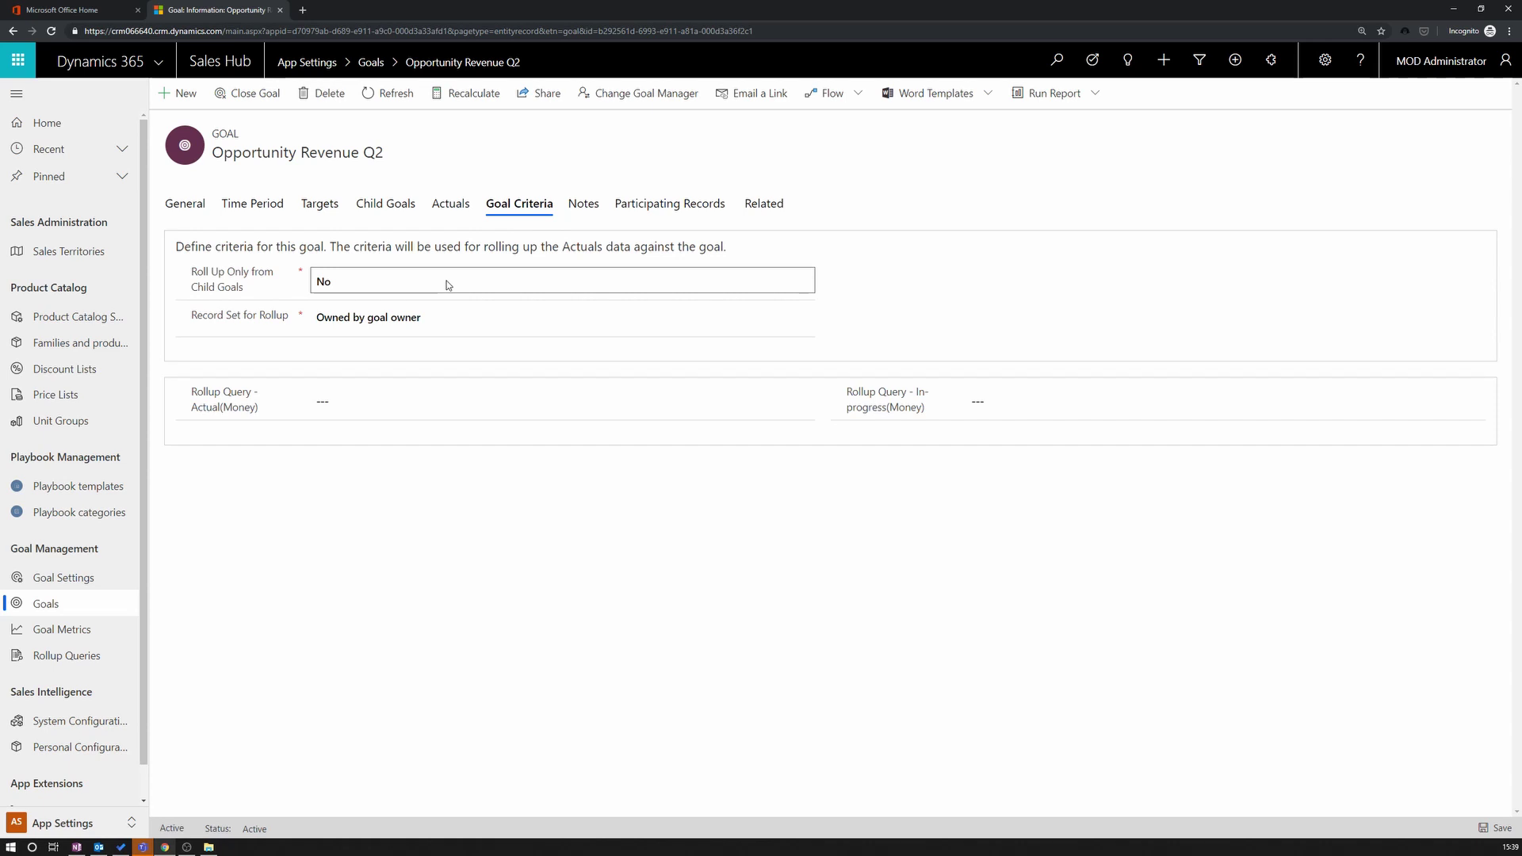
pyautogui.click(476, 321)
pyautogui.click(476, 321)
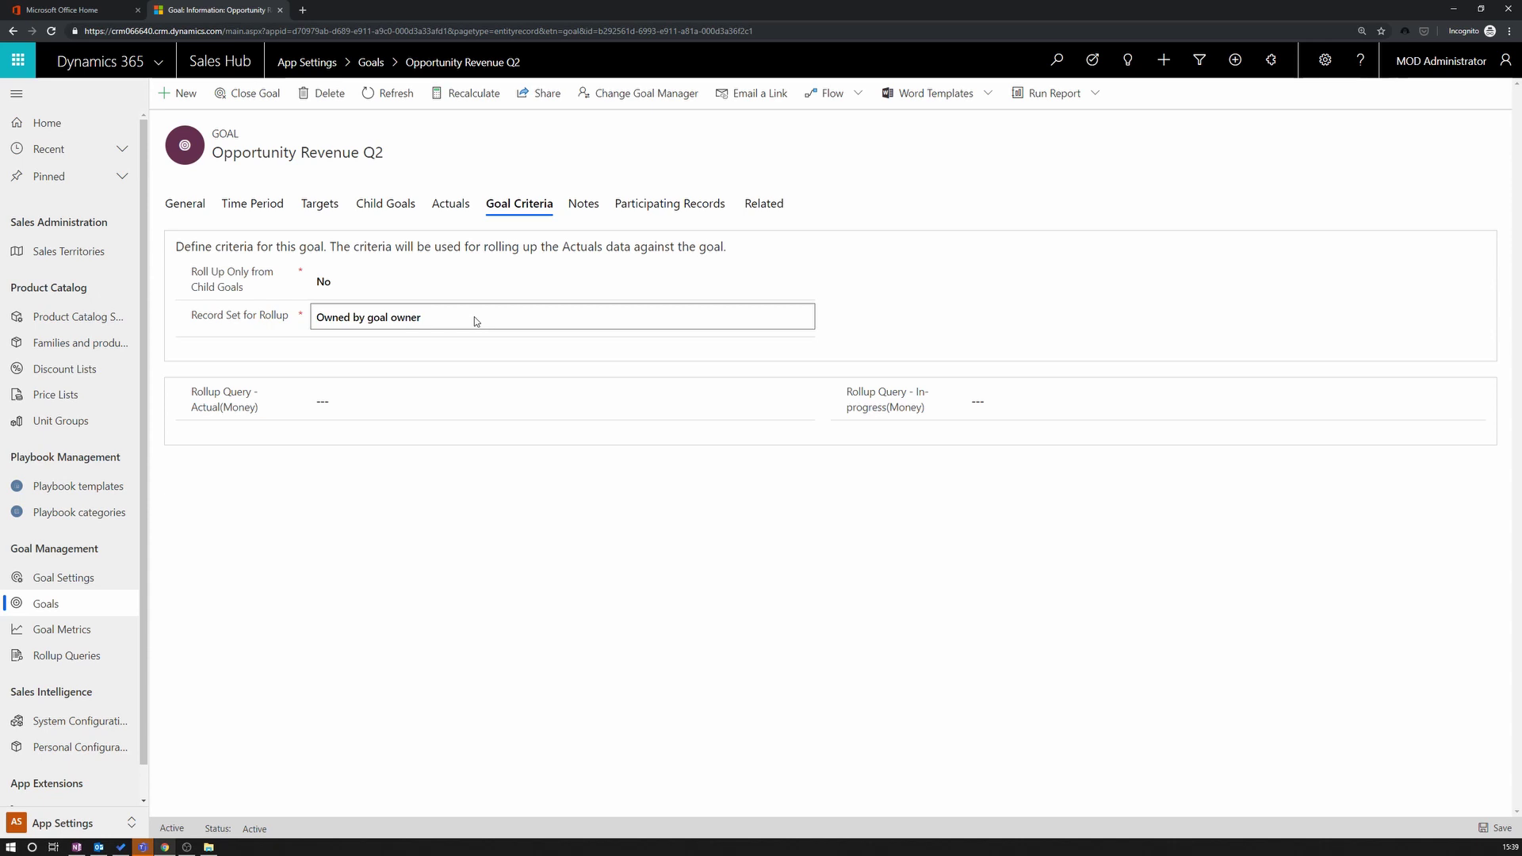
pyautogui.click(441, 401)
pyautogui.click(804, 402)
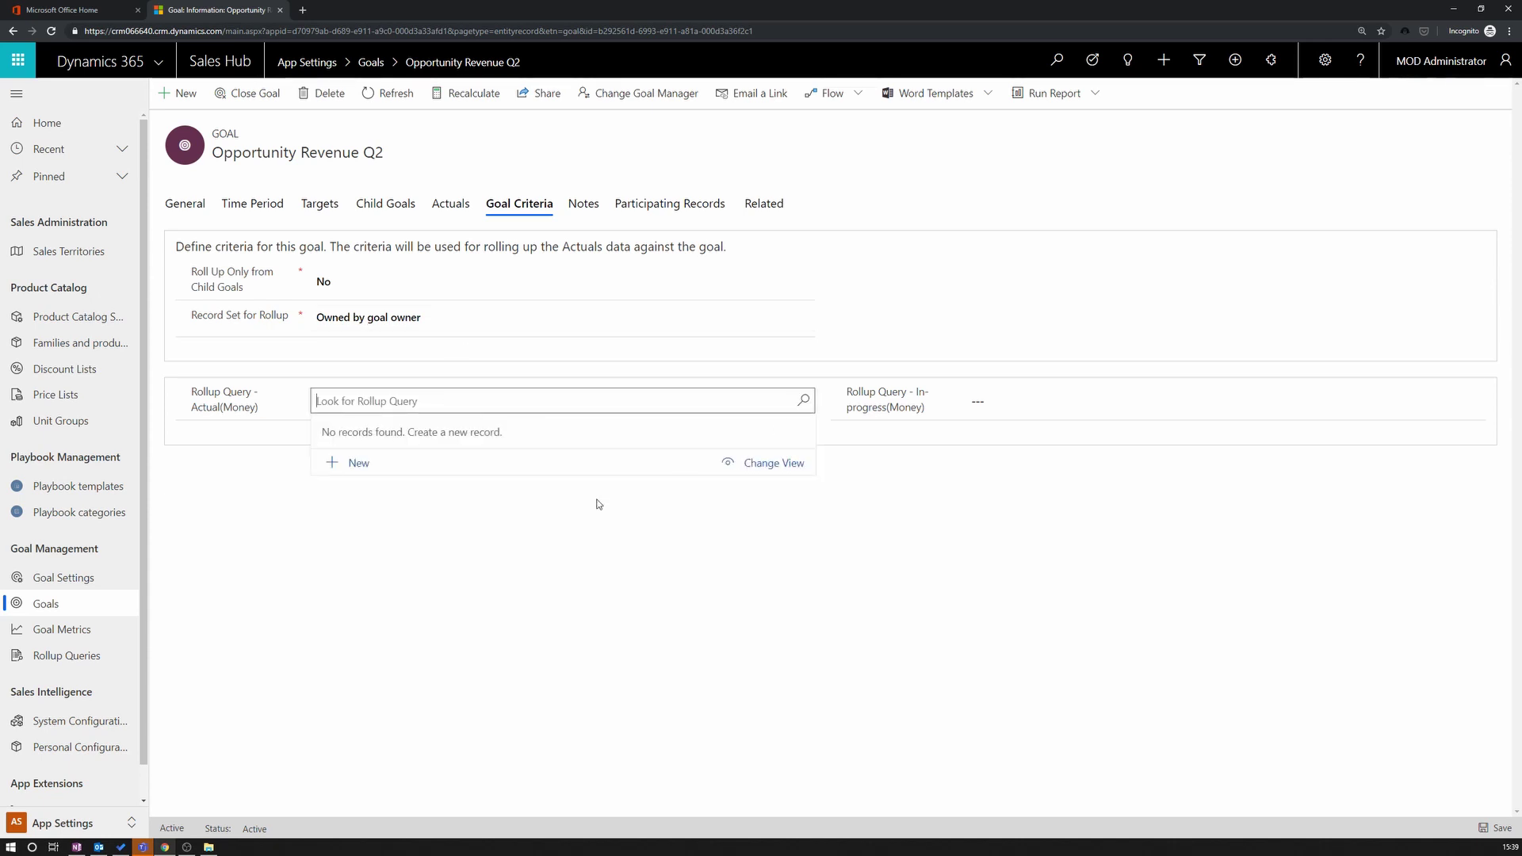
pyautogui.click(336, 464)
# Step: Name the rollup query Accounting Opportunities and set its entity type to Opportunity
pyautogui.click(551, 250)
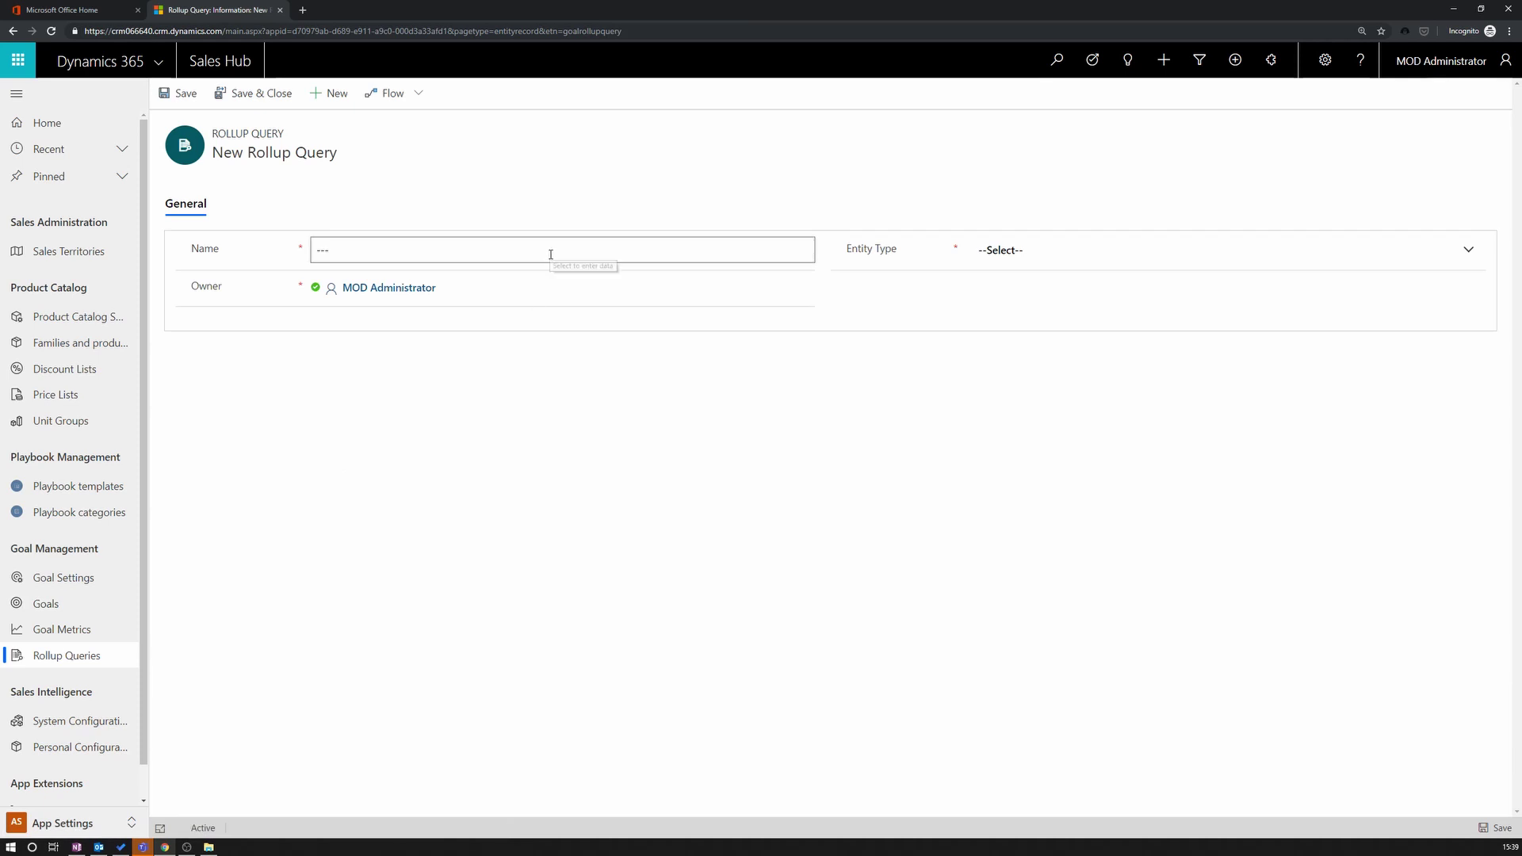
pyautogui.write('Accounting Opportunities')
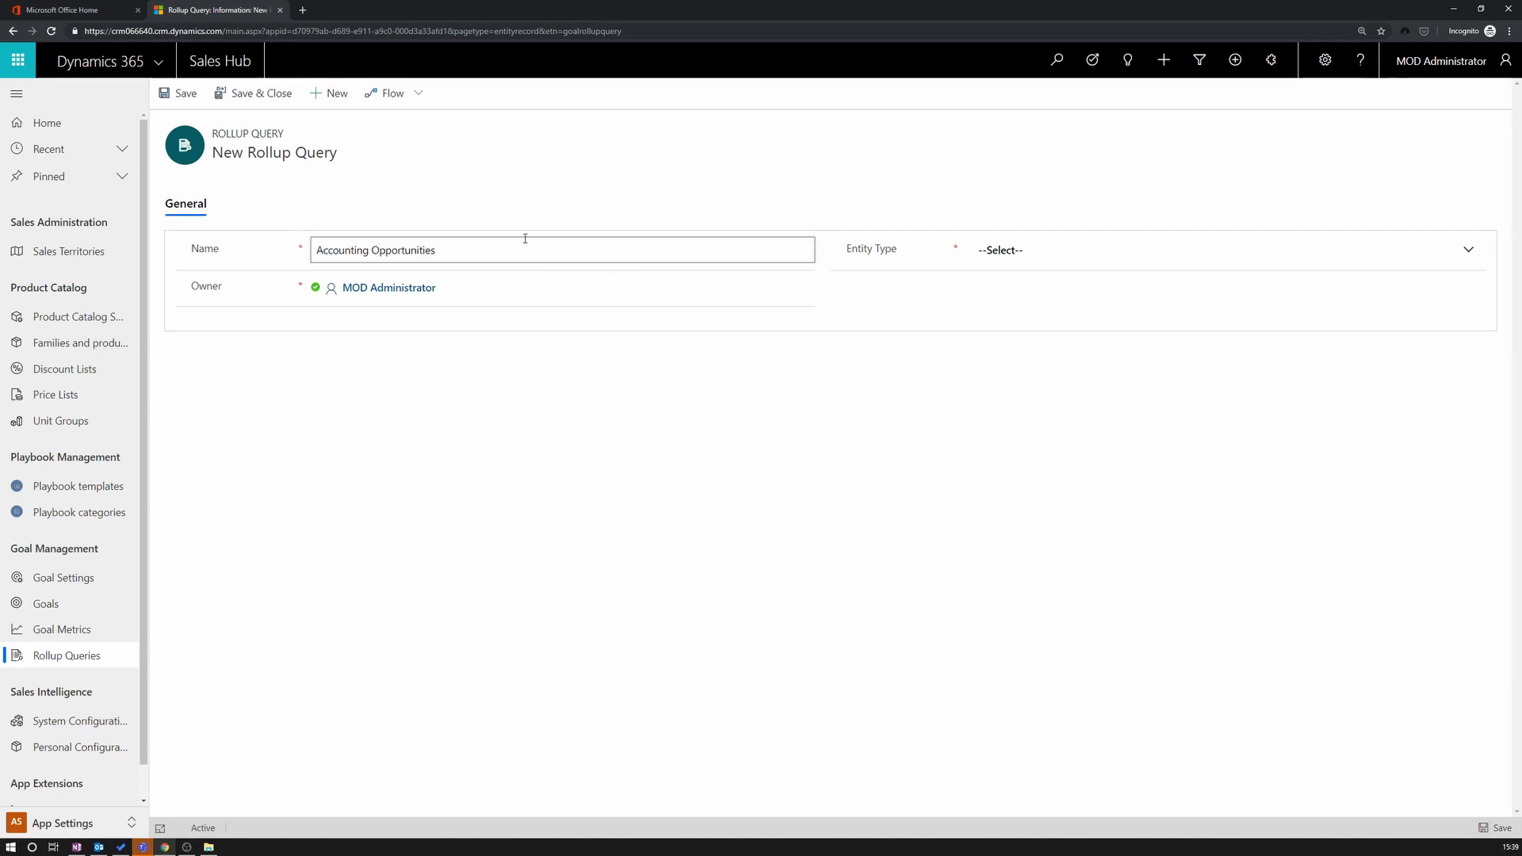
pyautogui.click(1102, 250)
pyautogui.scroll(-20, 1082, 331)
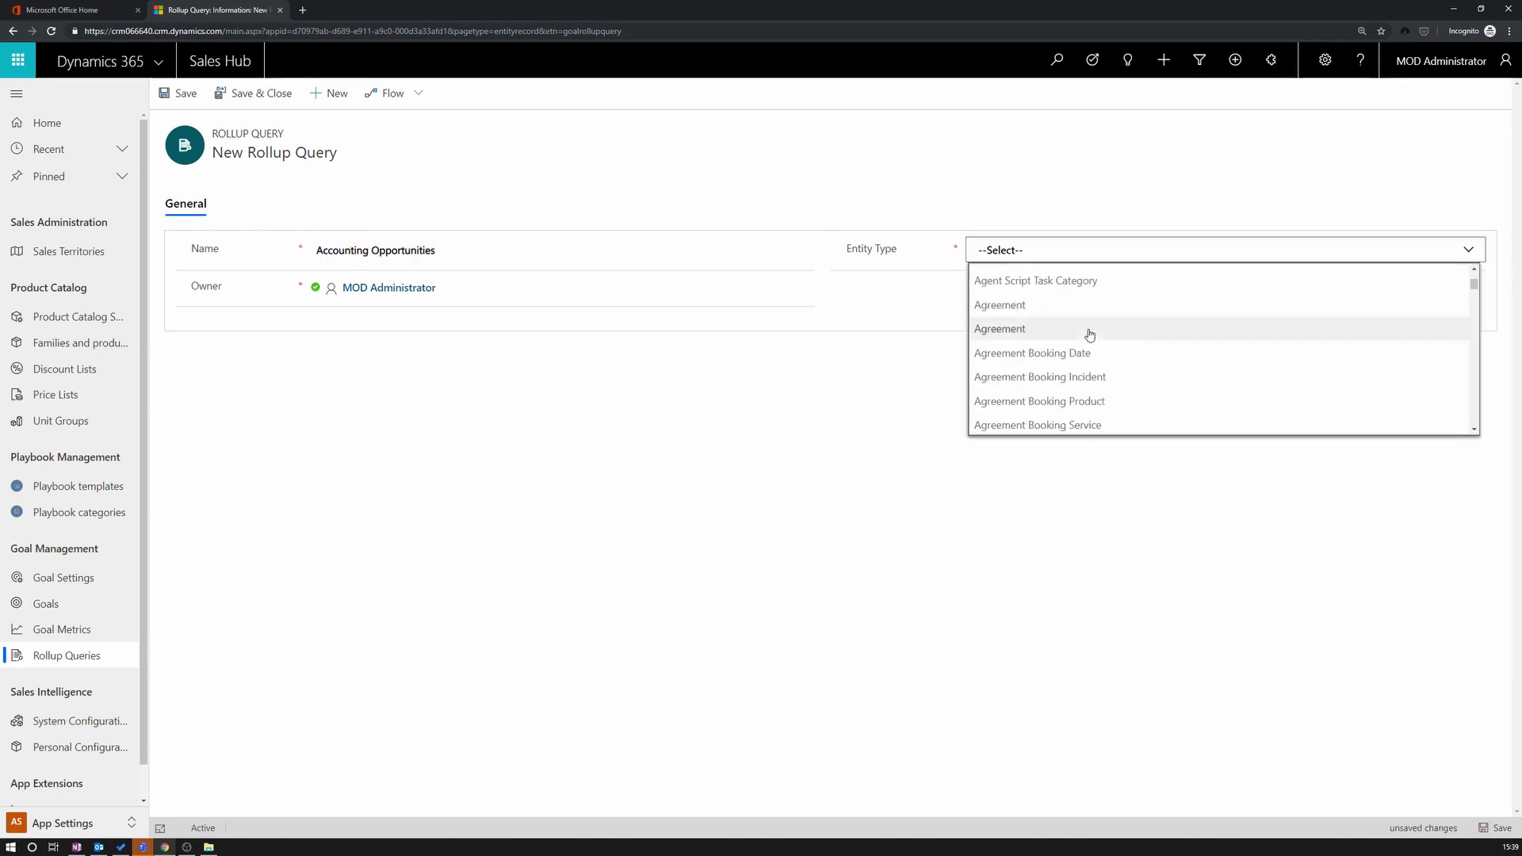
pyautogui.scroll(-5, 1076, 333)
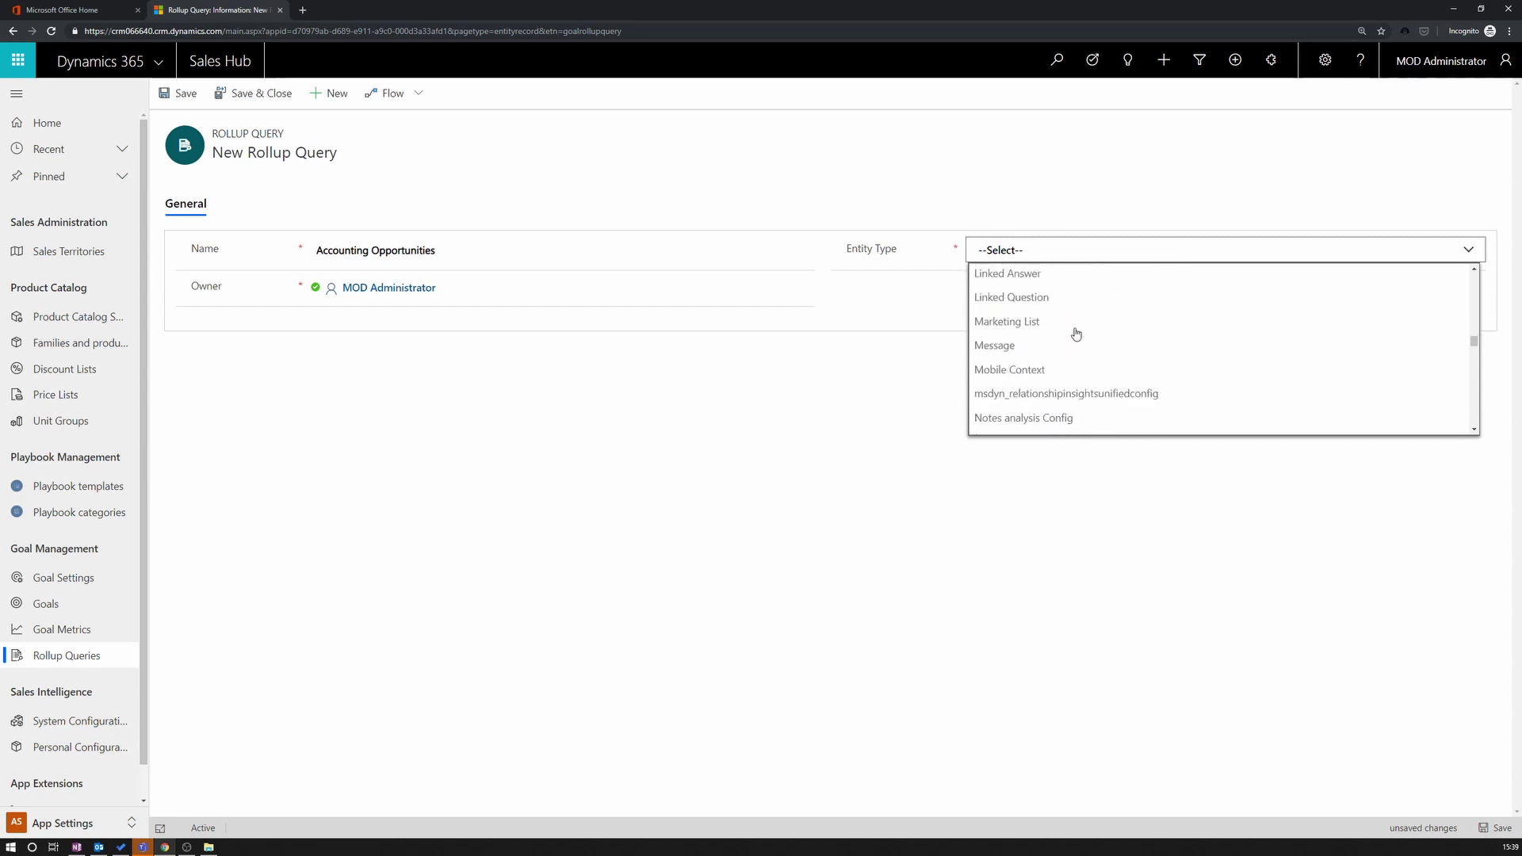
pyautogui.click(1054, 358)
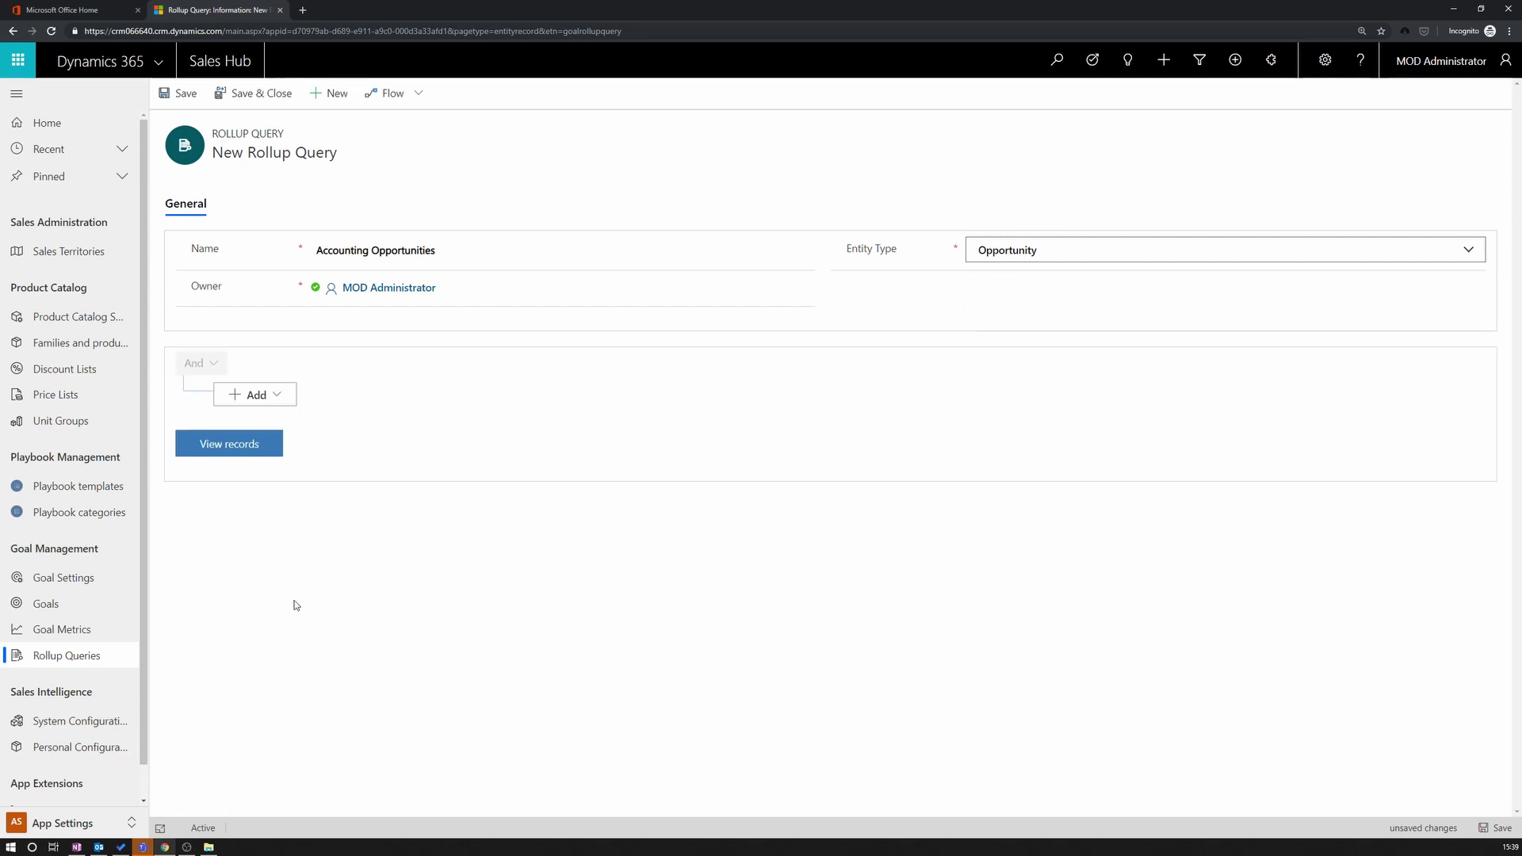
# Step: Add a related-entity group to the rollup query's filter, based on Account (Account)
pyautogui.click(270, 400)
pyautogui.click(292, 467)
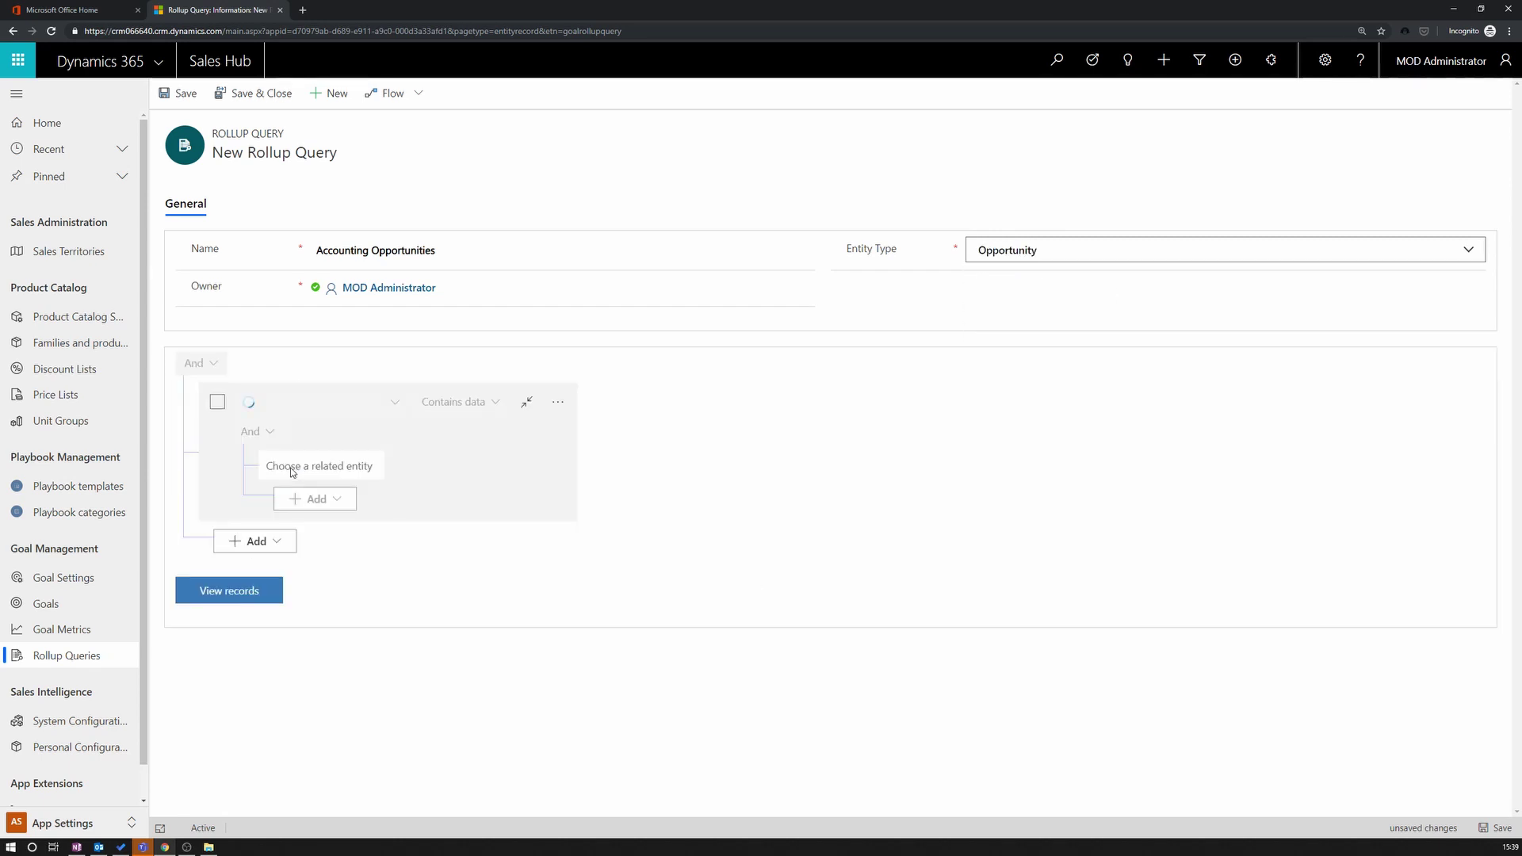
pyautogui.click(373, 402)
pyautogui.click(490, 92)
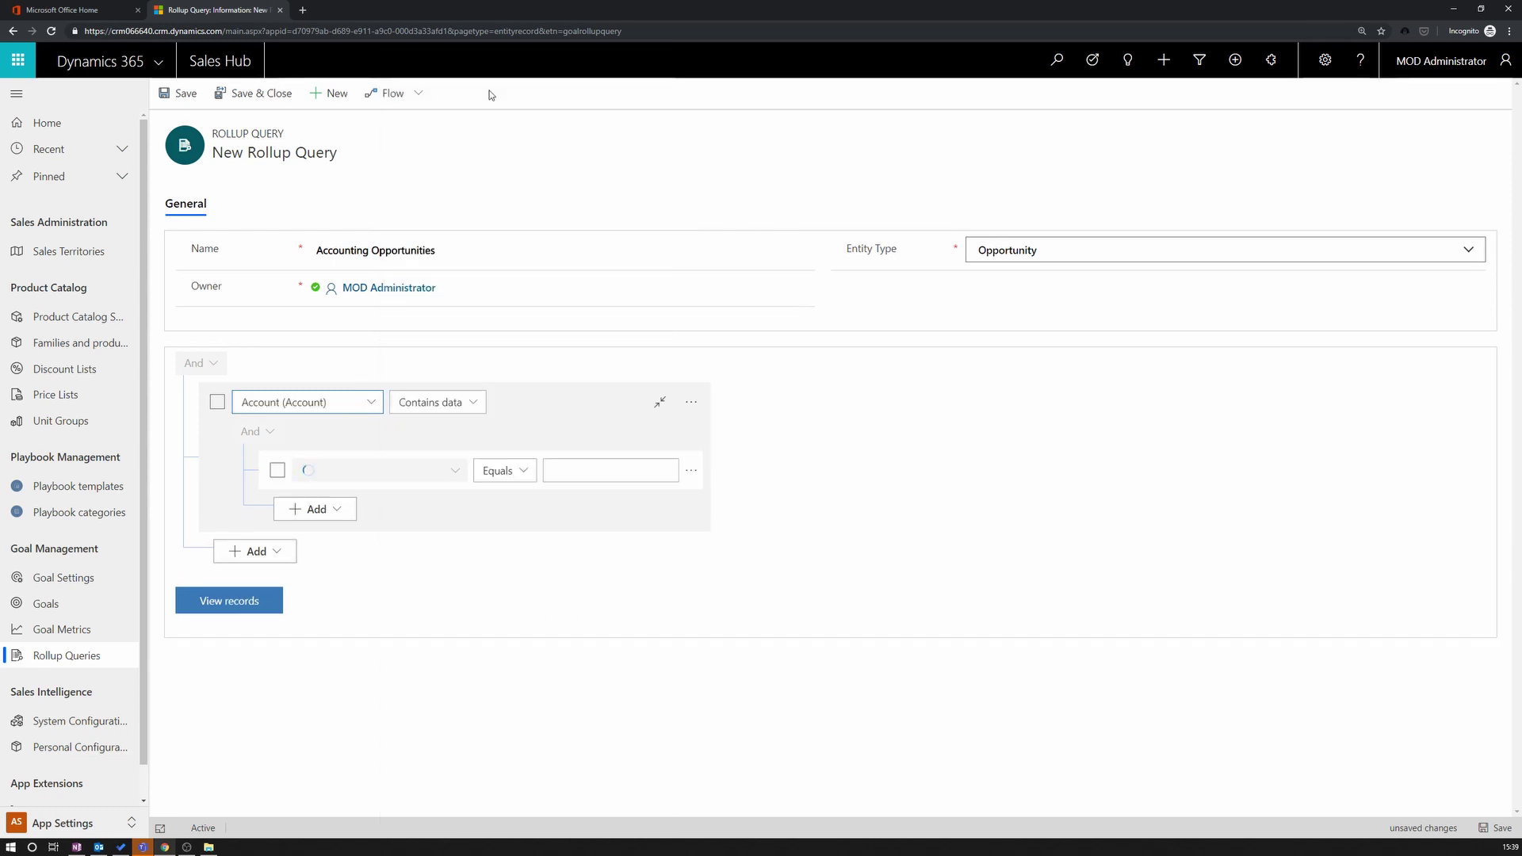
# Step: Set the related account condition to Industry equals Accounting and save the rollup query
pyautogui.click(432, 471)
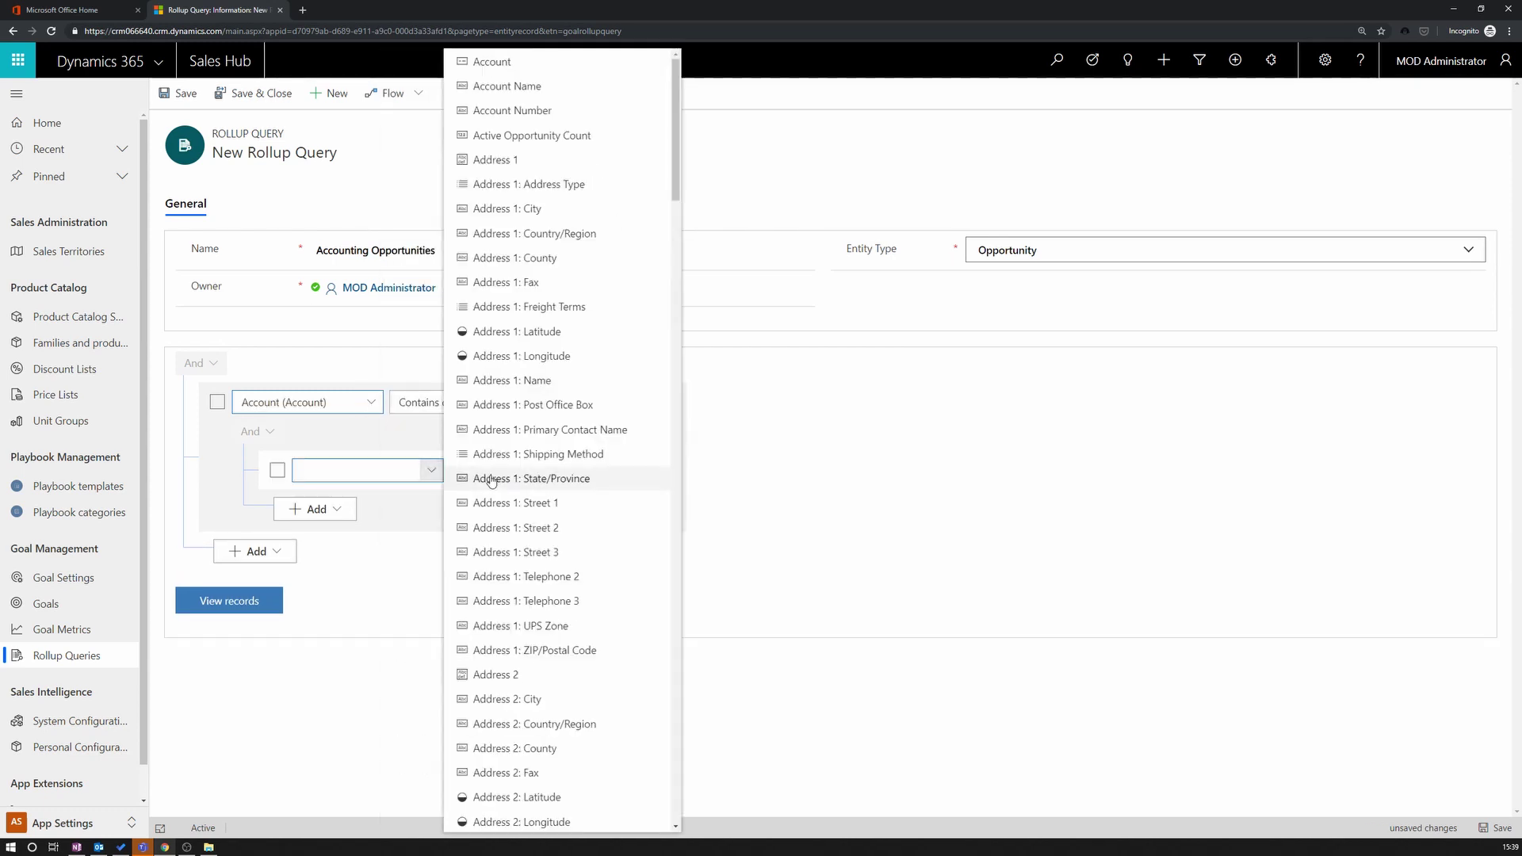
pyautogui.scroll(-15, 560, 486)
pyautogui.click(513, 448)
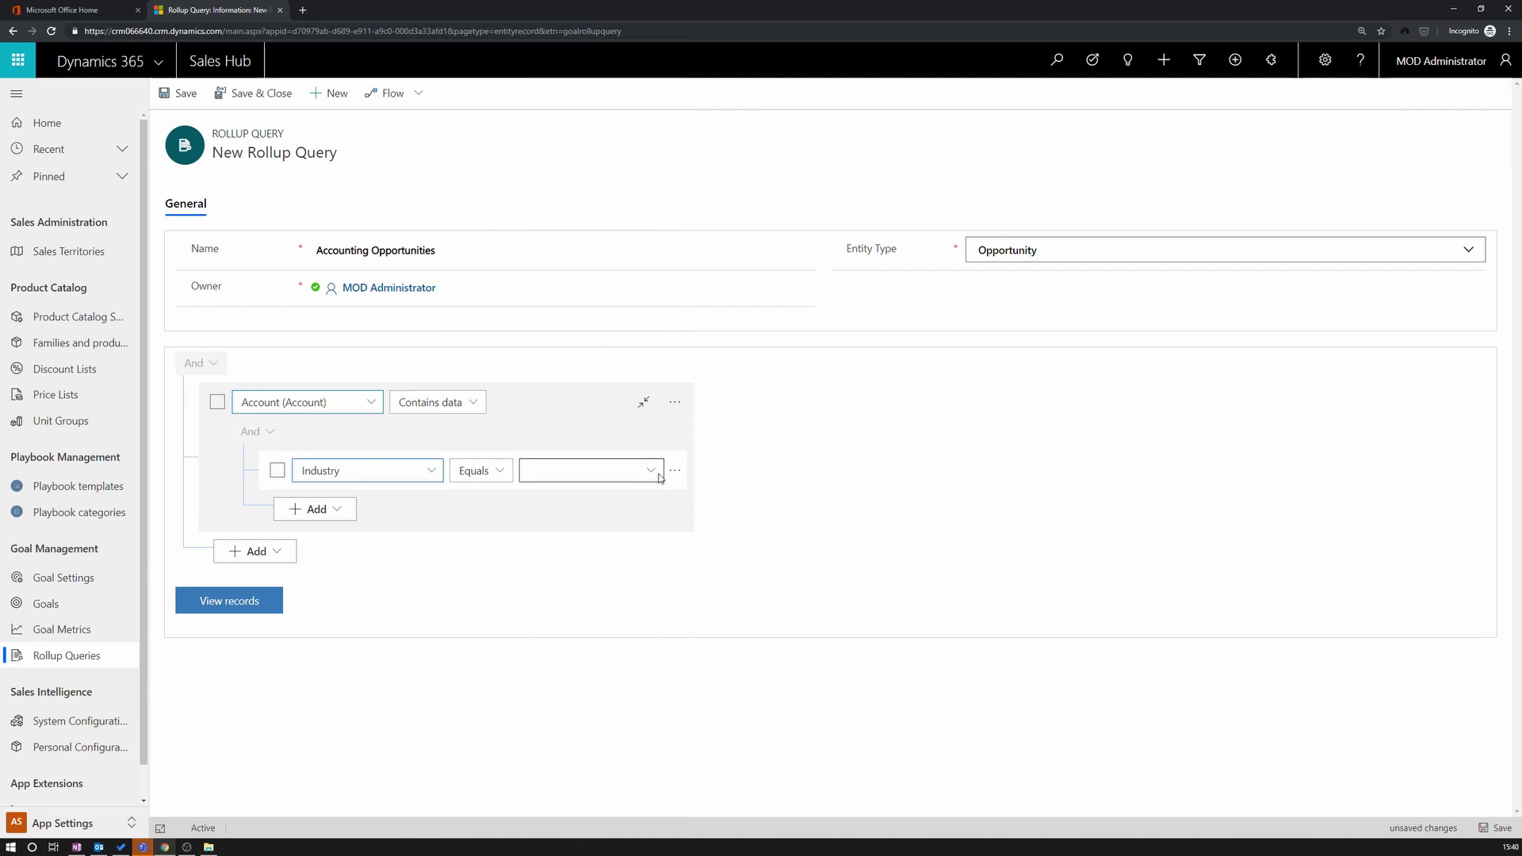
pyautogui.click(586, 471)
pyautogui.click(607, 500)
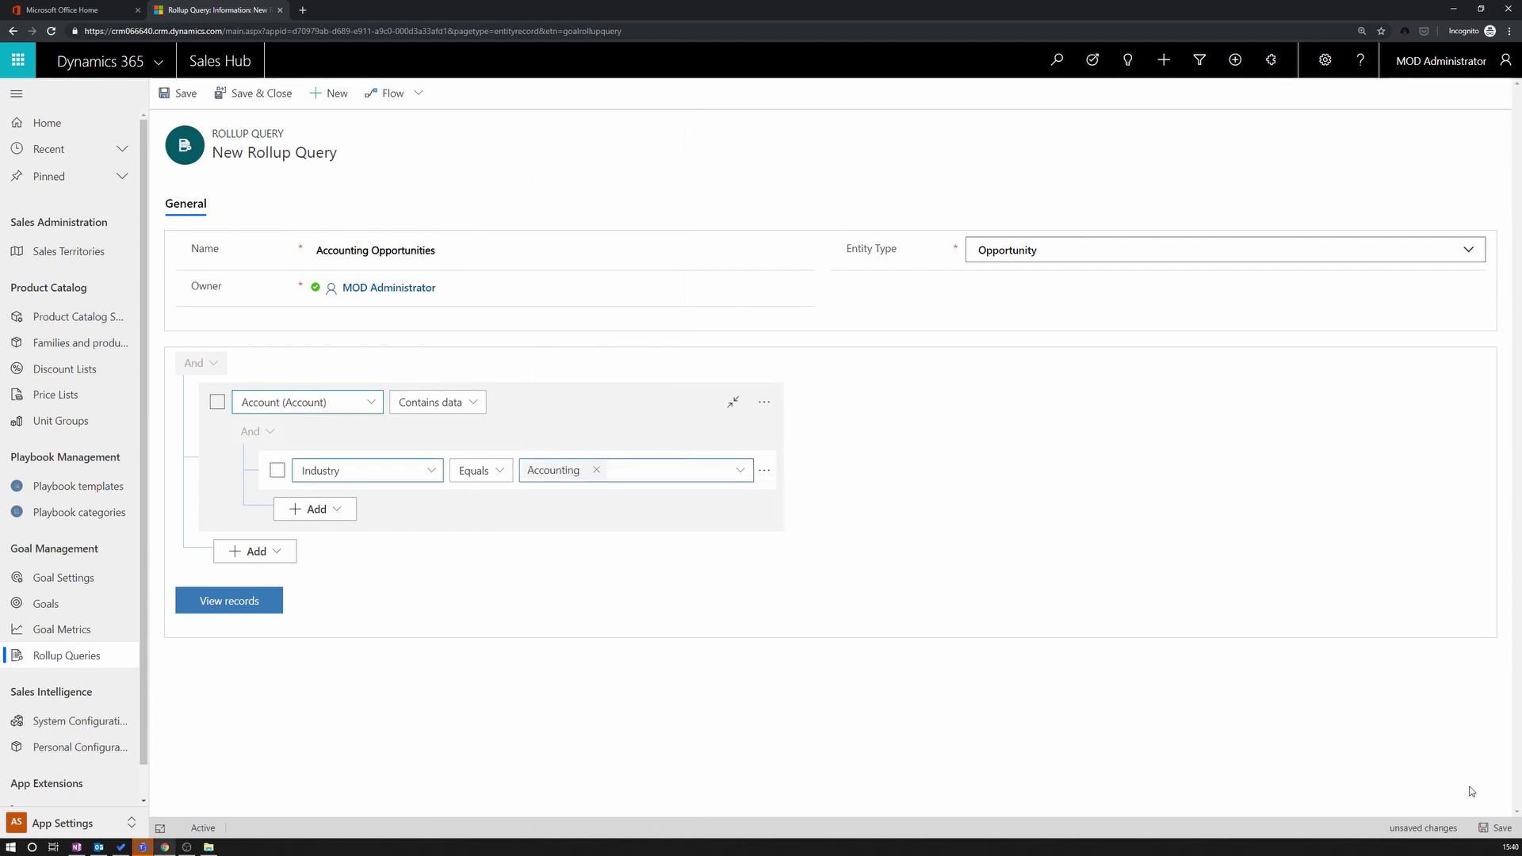
pyautogui.click(1497, 830)
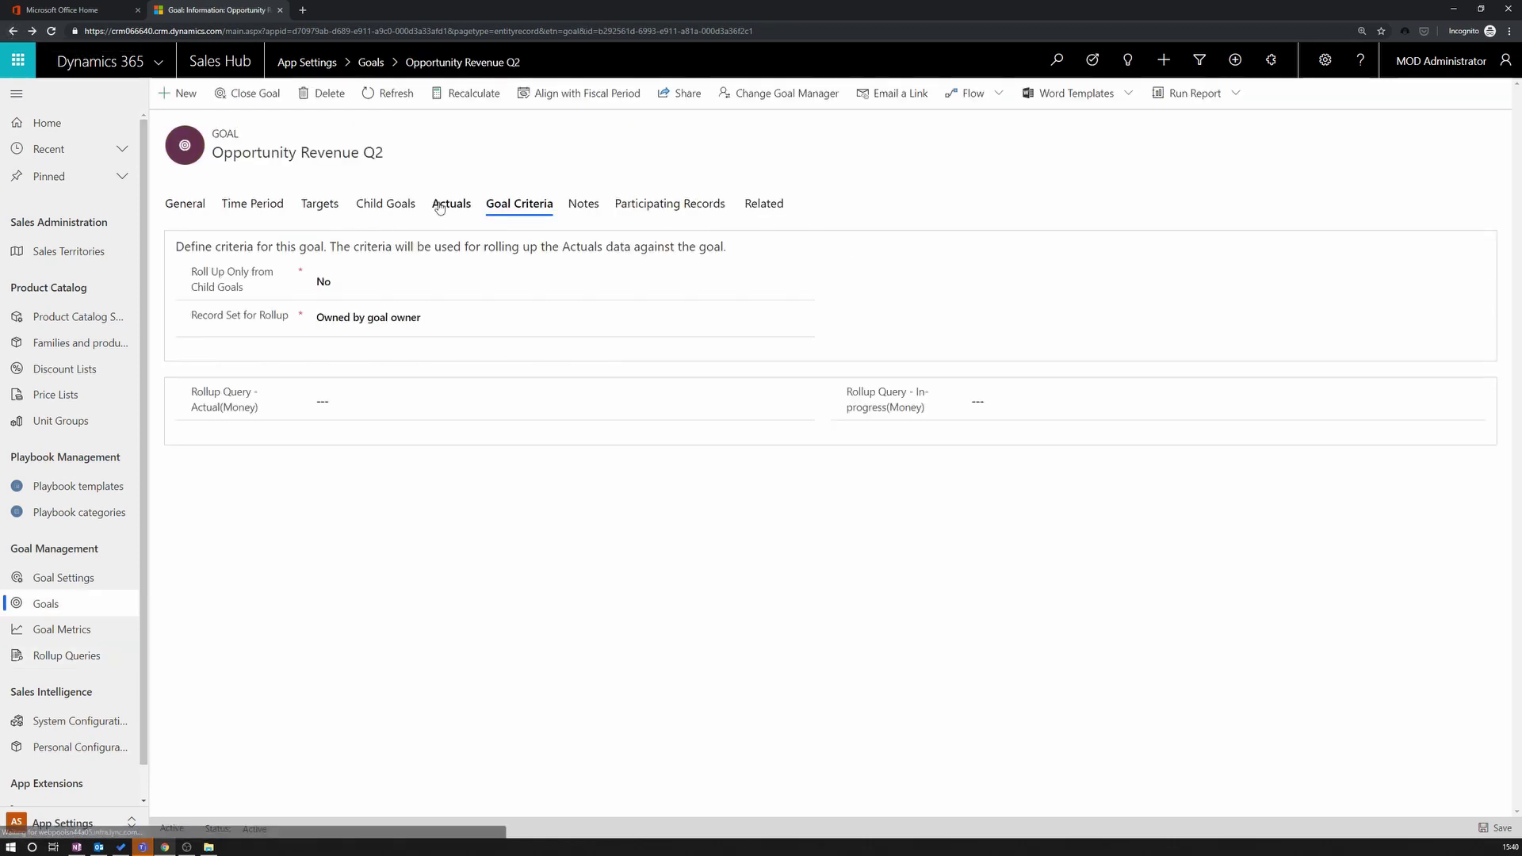
# Step: Recalculate the Opportunity Revenue Q2 goal without a rollup query and open its actuals
pyautogui.click(693, 403)
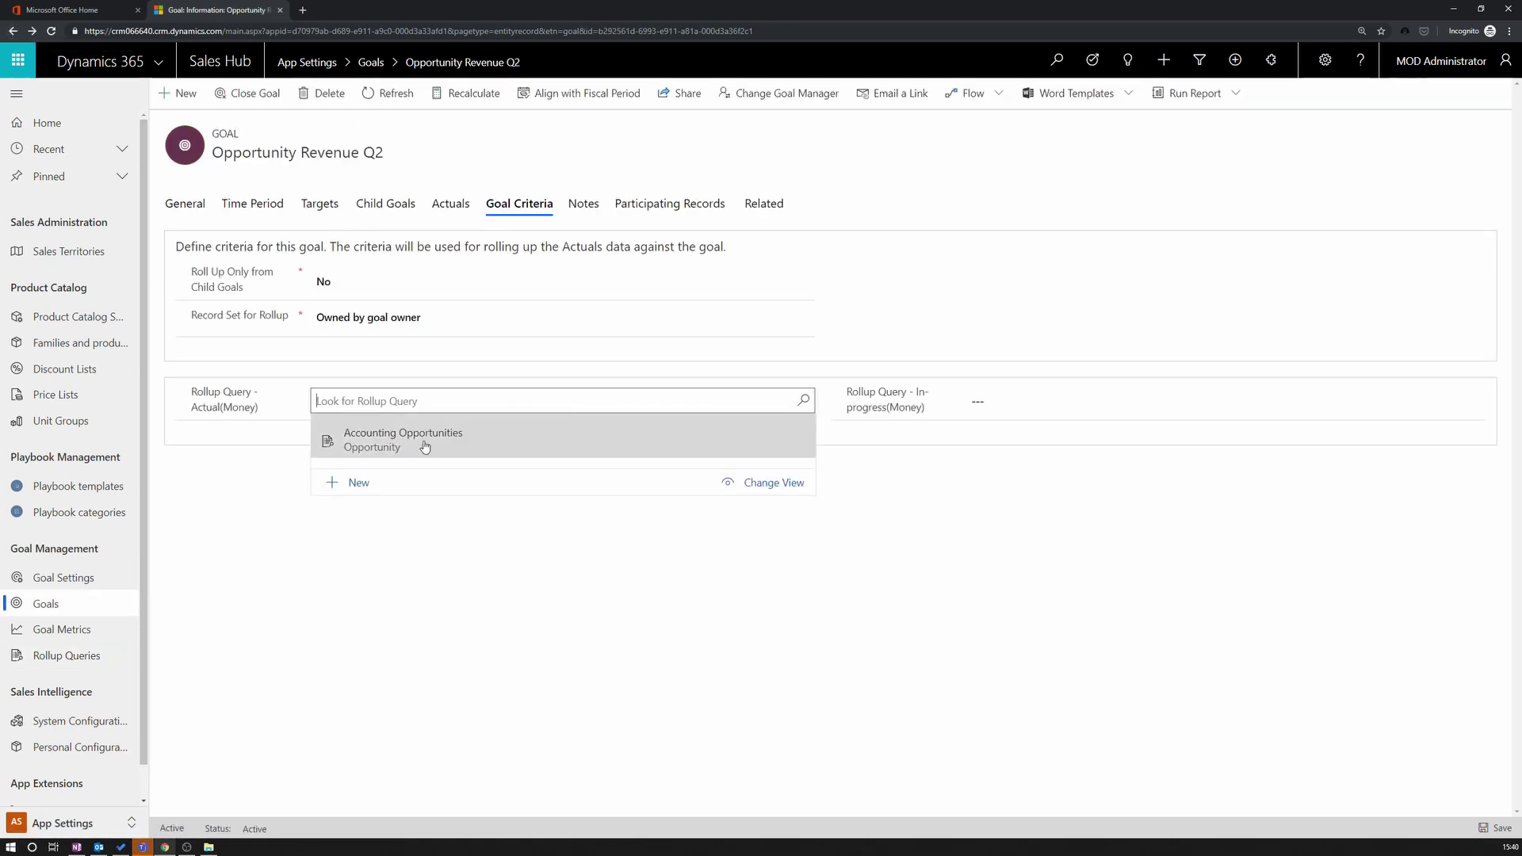
pyautogui.click(896, 472)
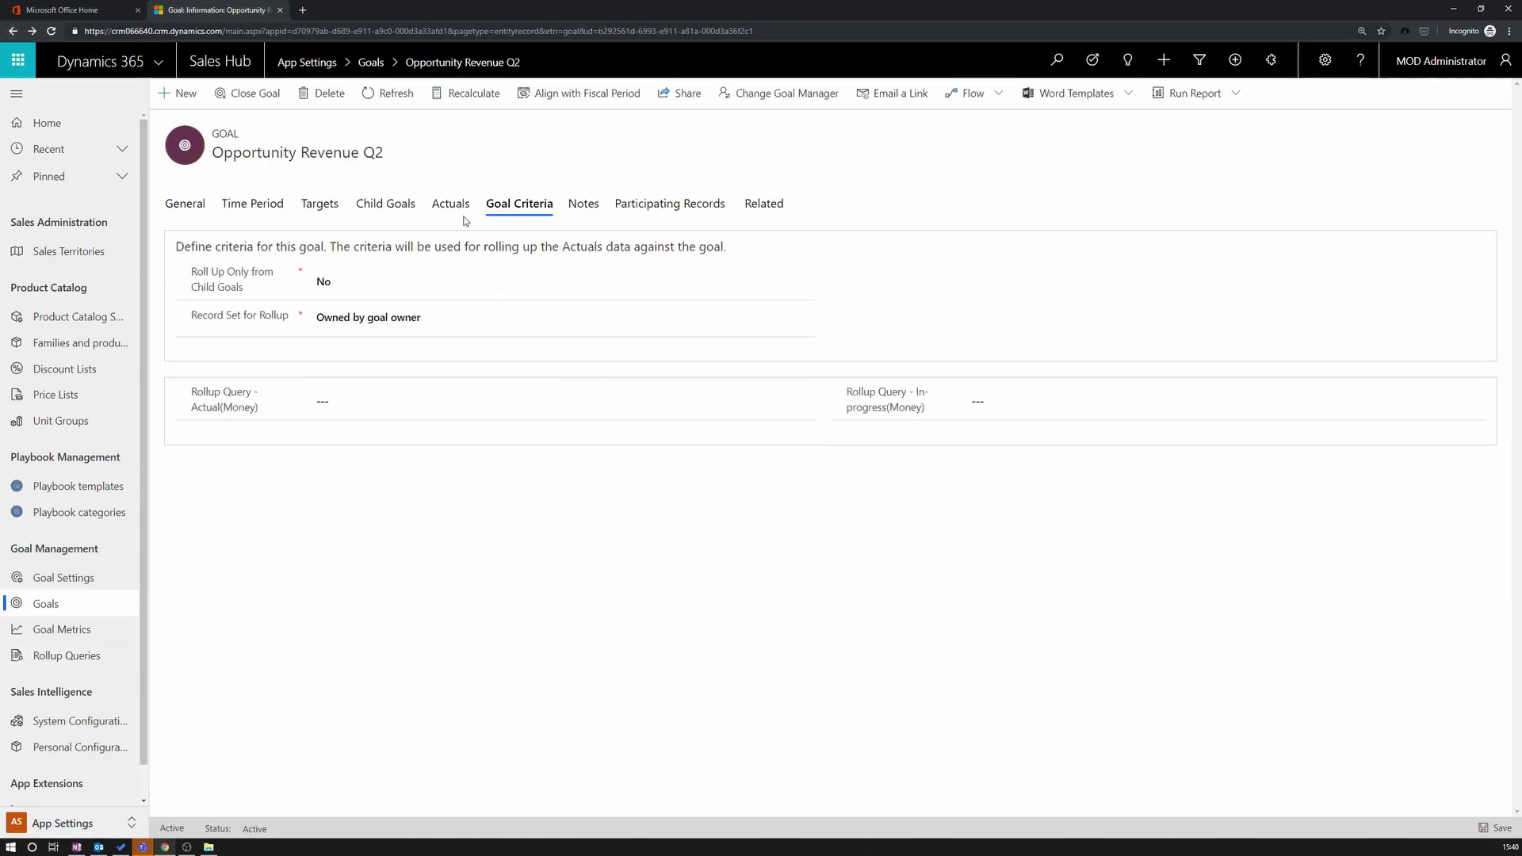
pyautogui.click(453, 96)
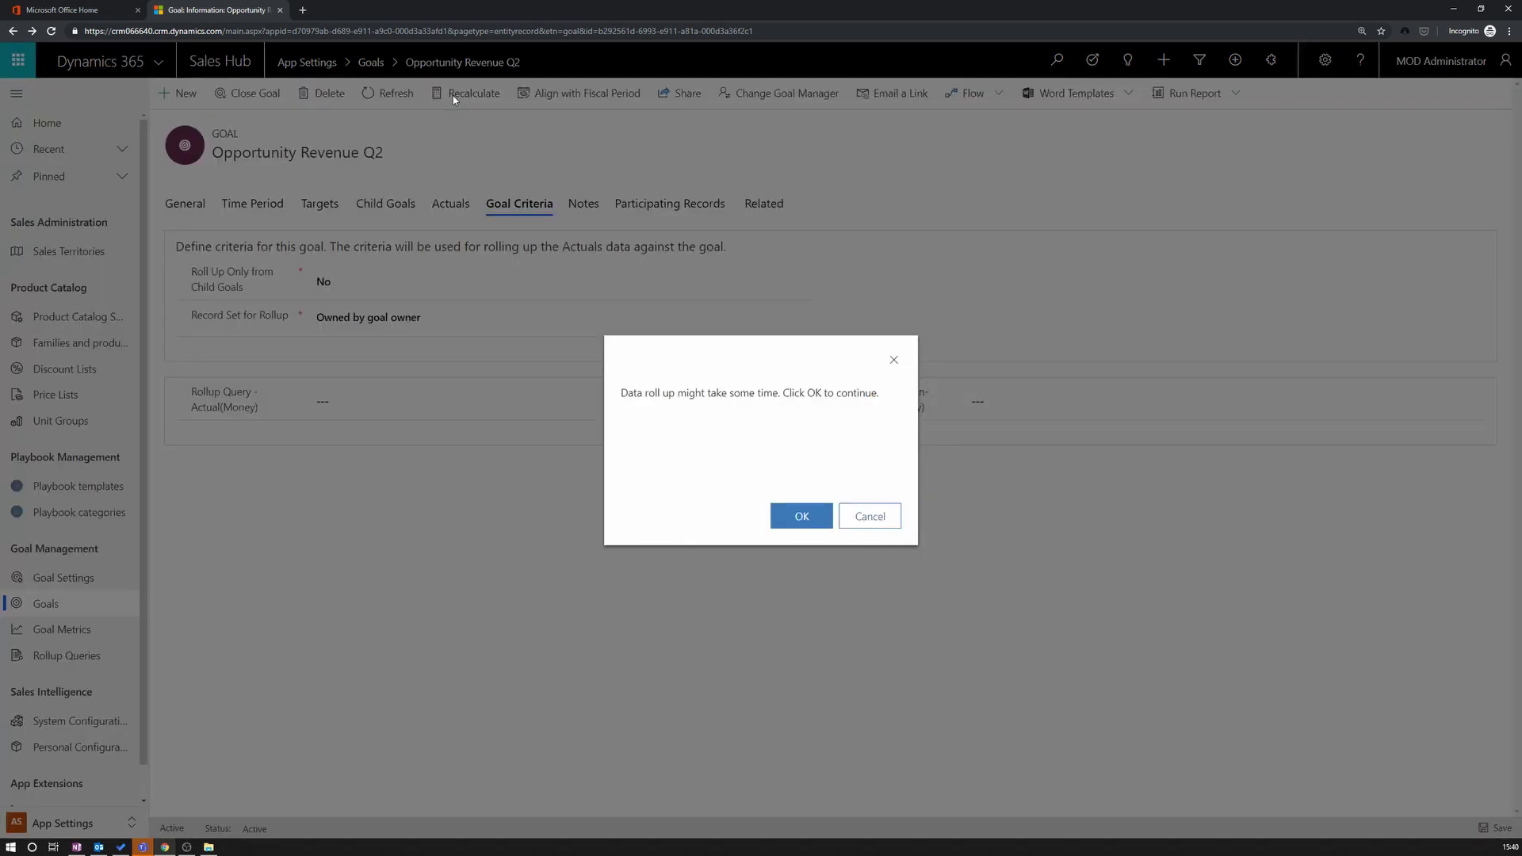
pyautogui.click(809, 520)
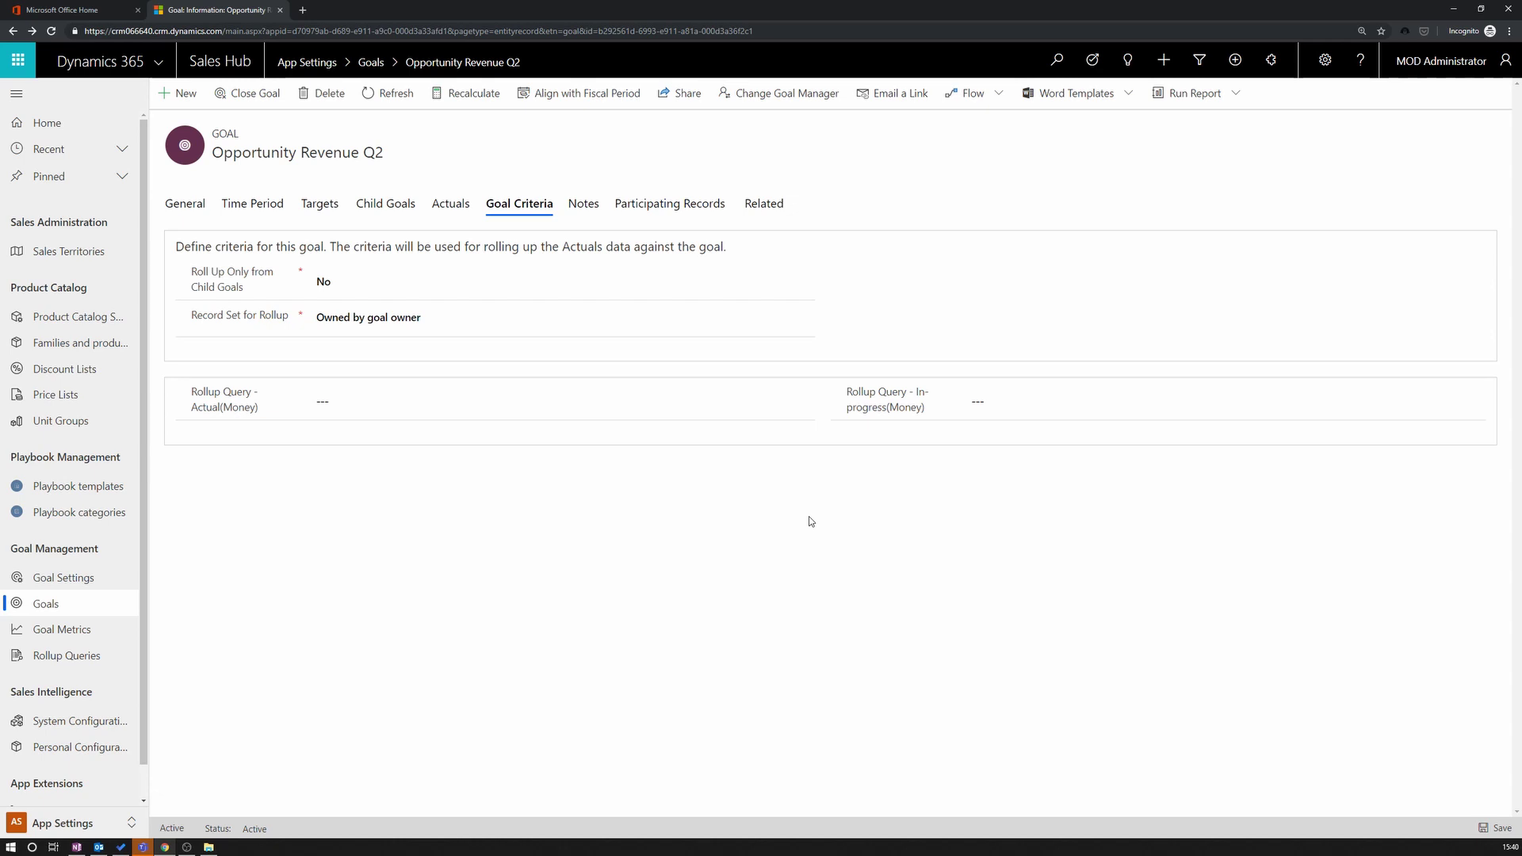
pyautogui.click(457, 208)
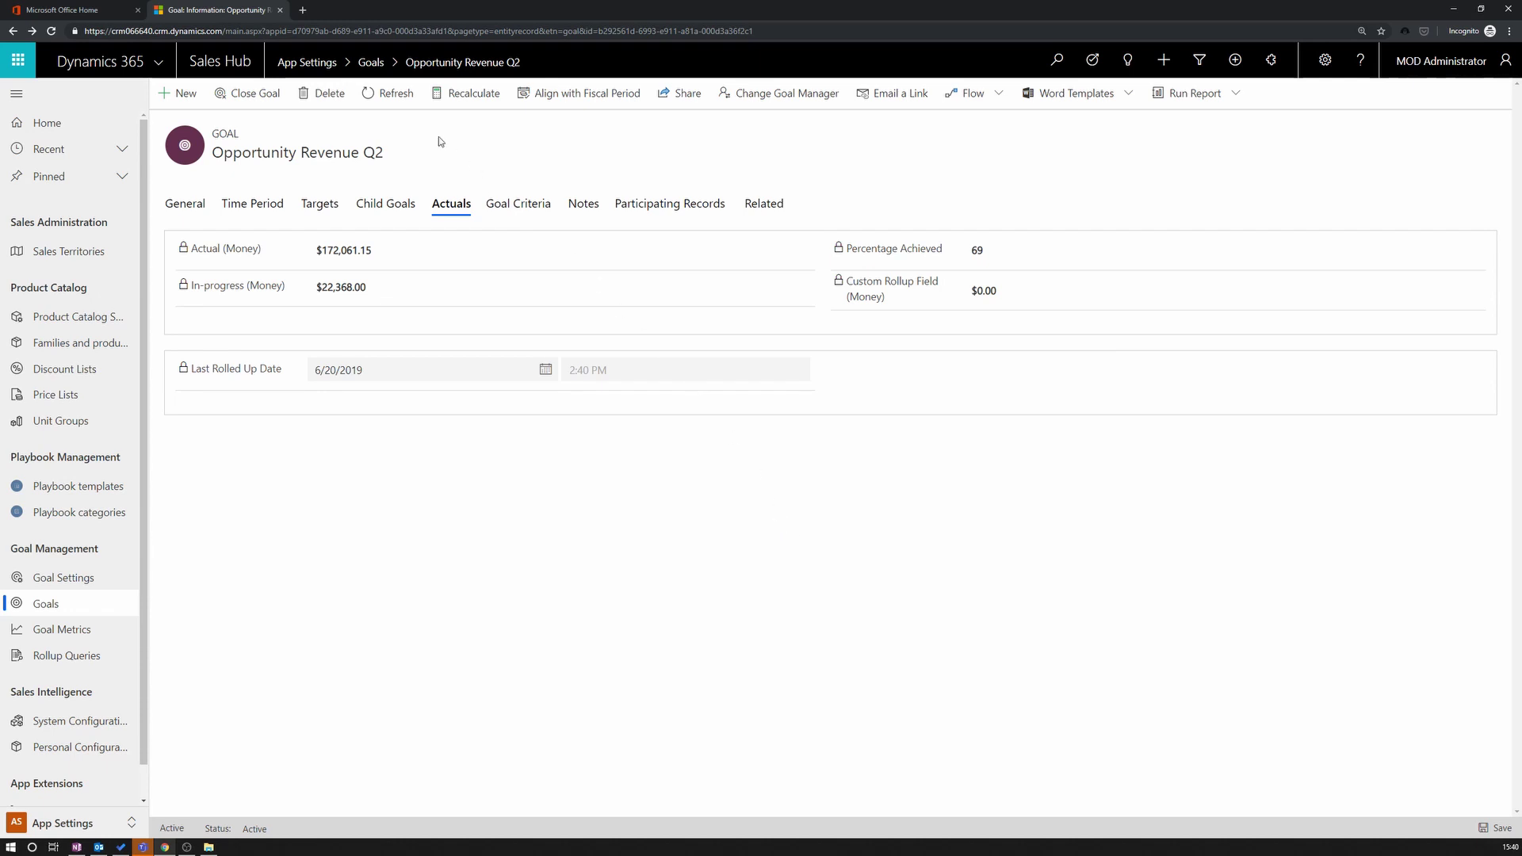
# Step: Return to the goals list, show the Goal Progress (Money) chart, and examine its actual, in-progress and target values
pyautogui.click(377, 68)
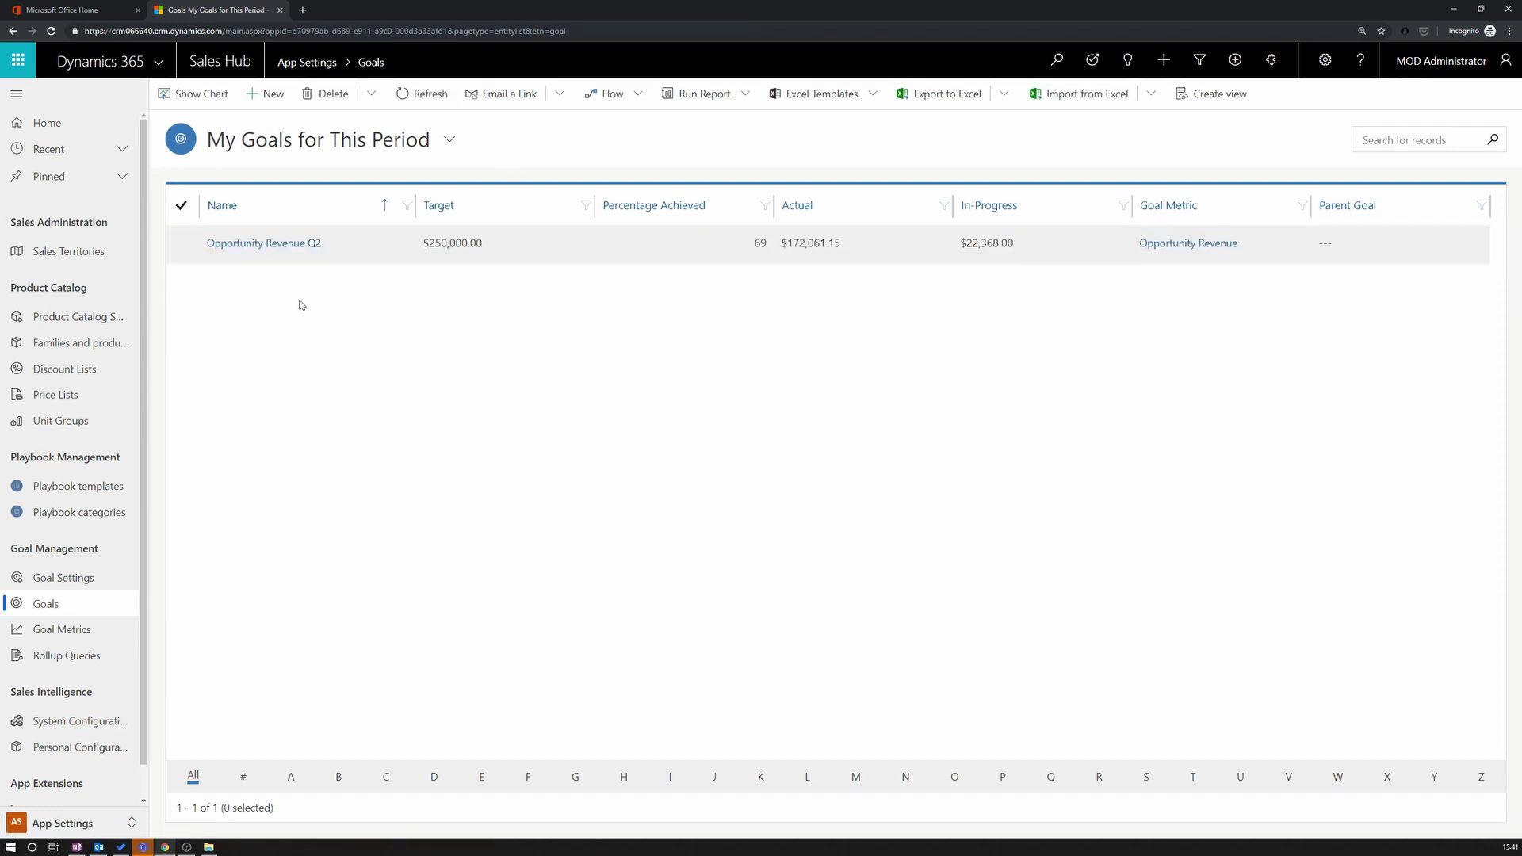
pyautogui.click(205, 95)
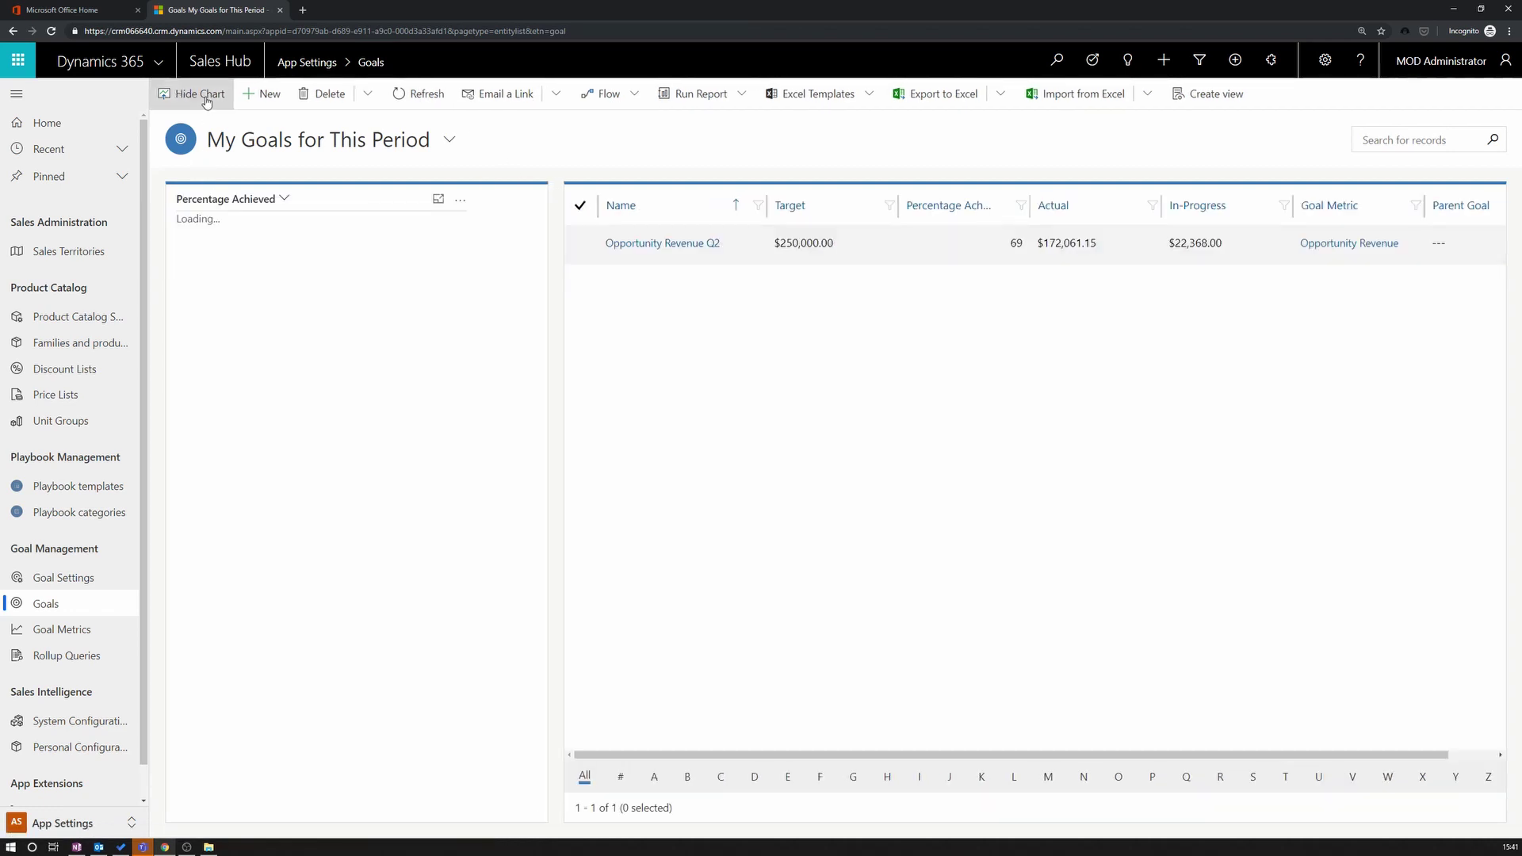
pyautogui.click(284, 200)
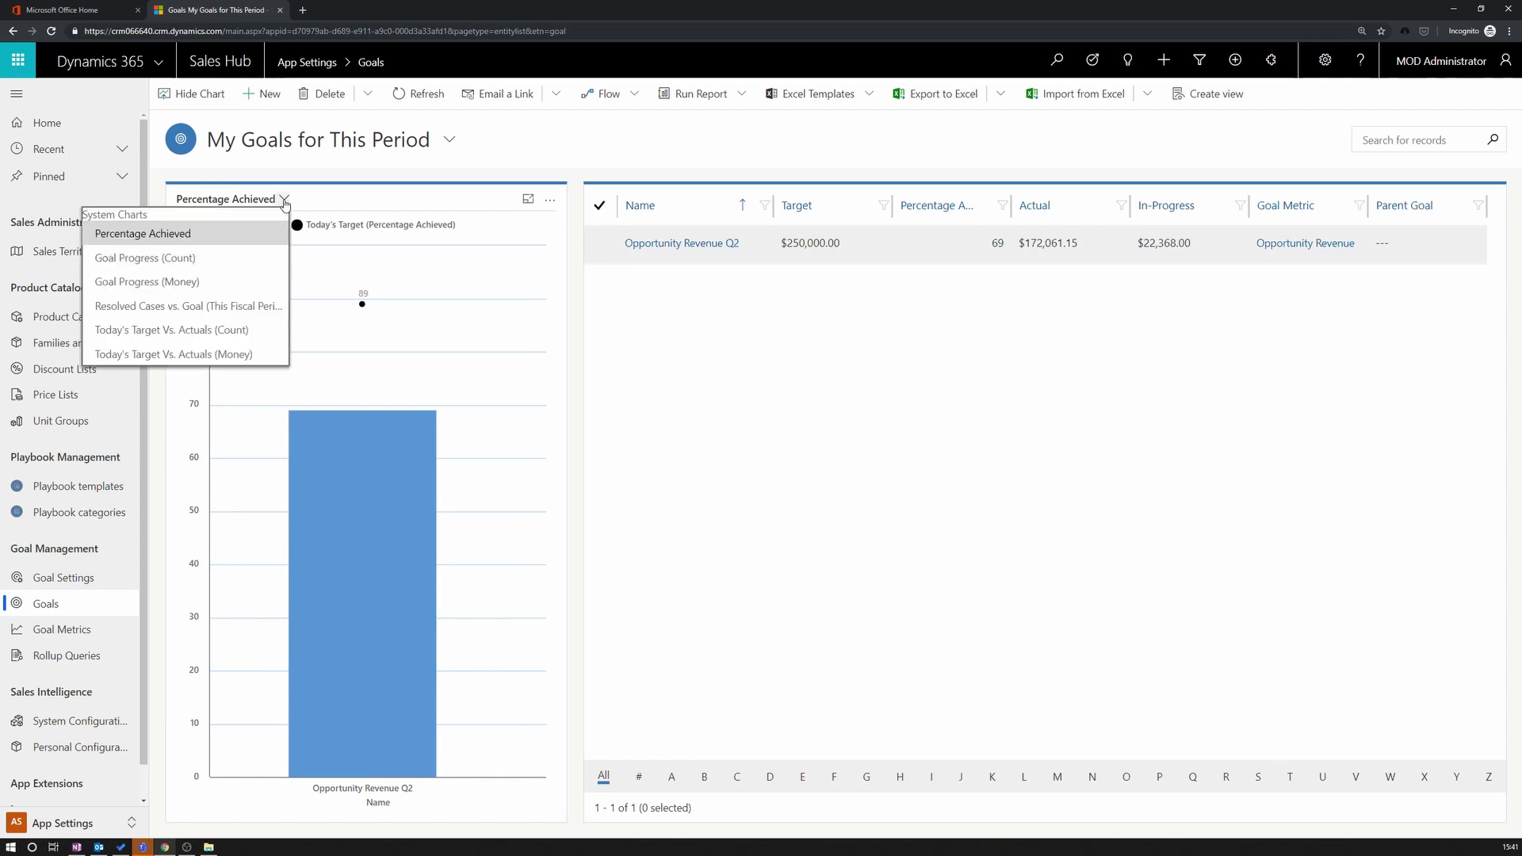
pyautogui.click(221, 283)
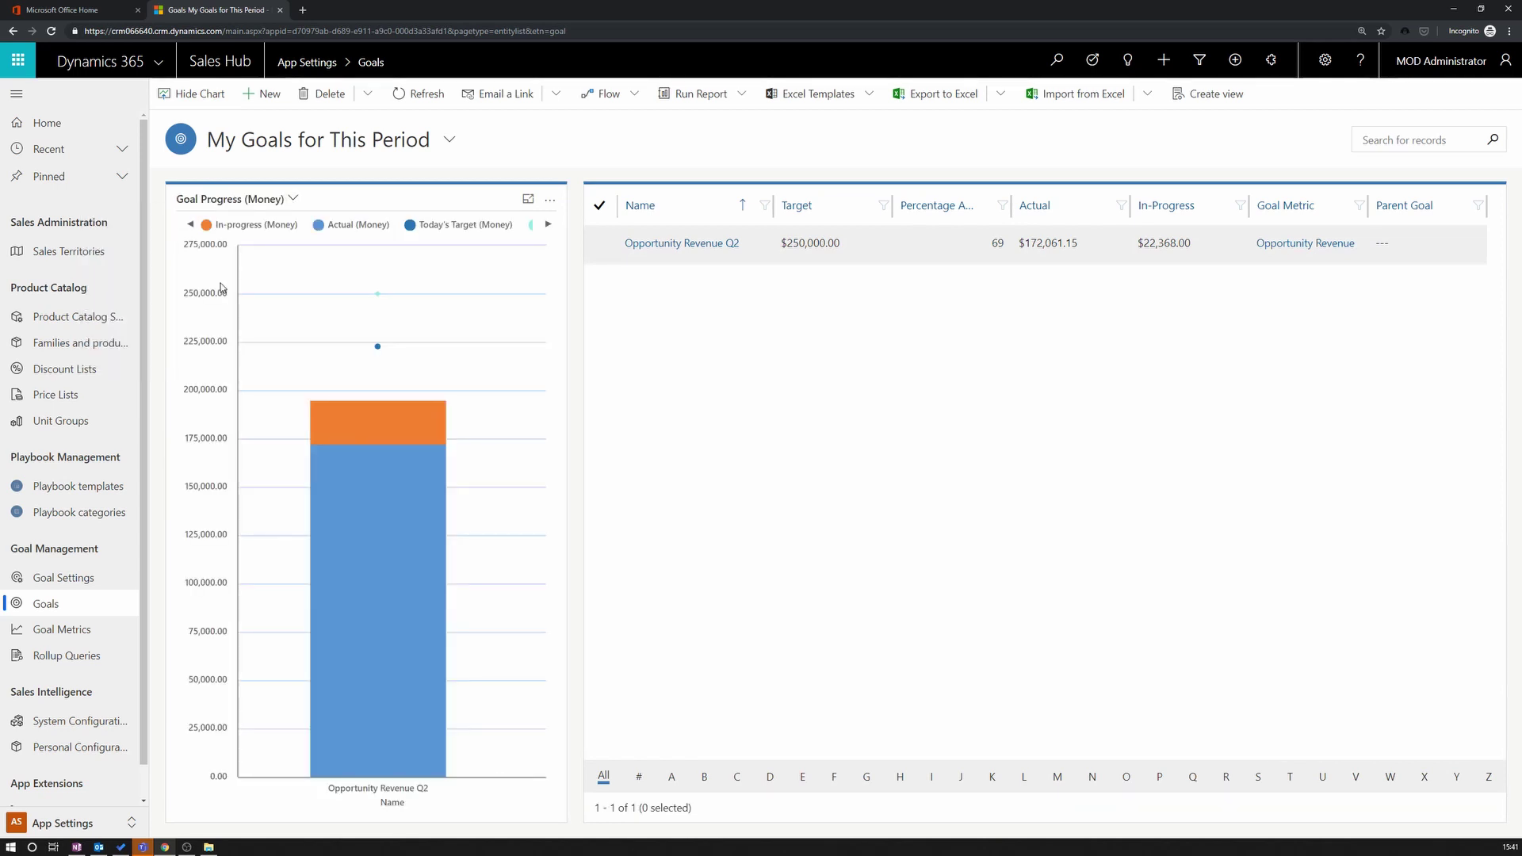
pyautogui.moveTo(328, 617)
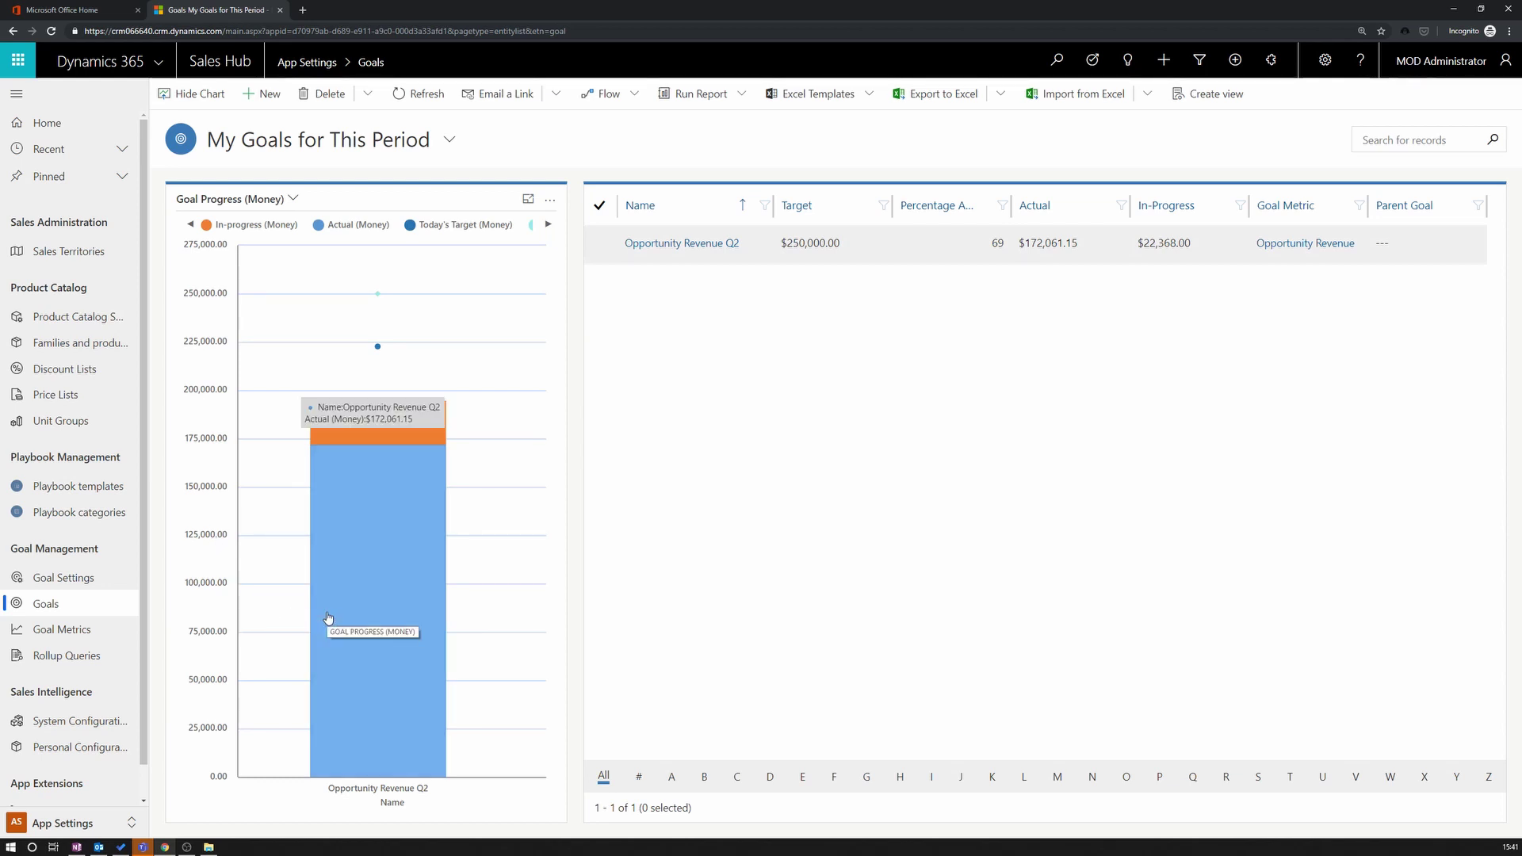
pyautogui.moveTo(391, 438)
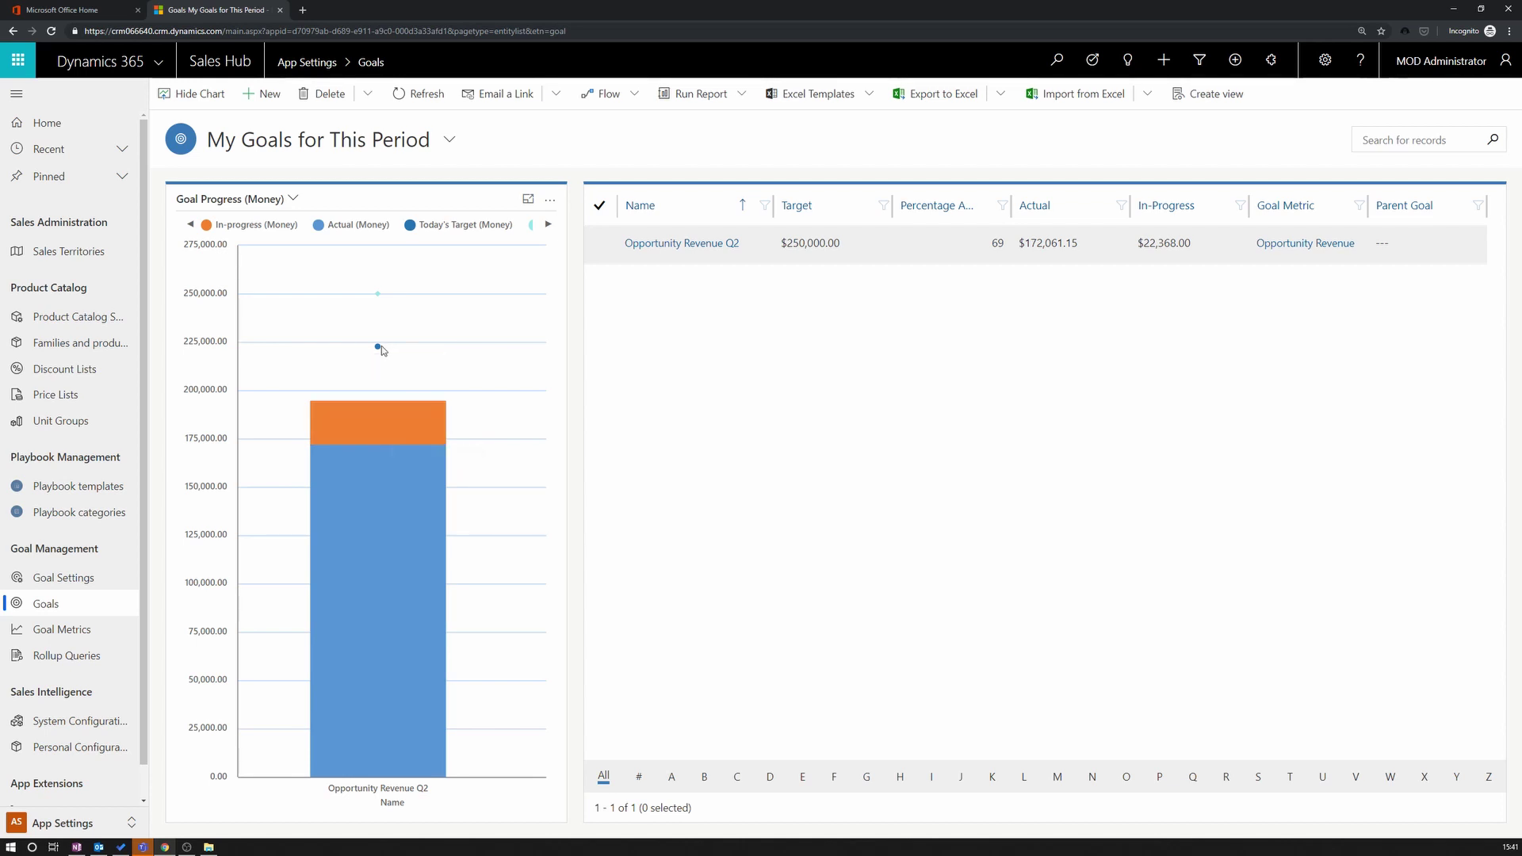
pyautogui.moveTo(379, 349)
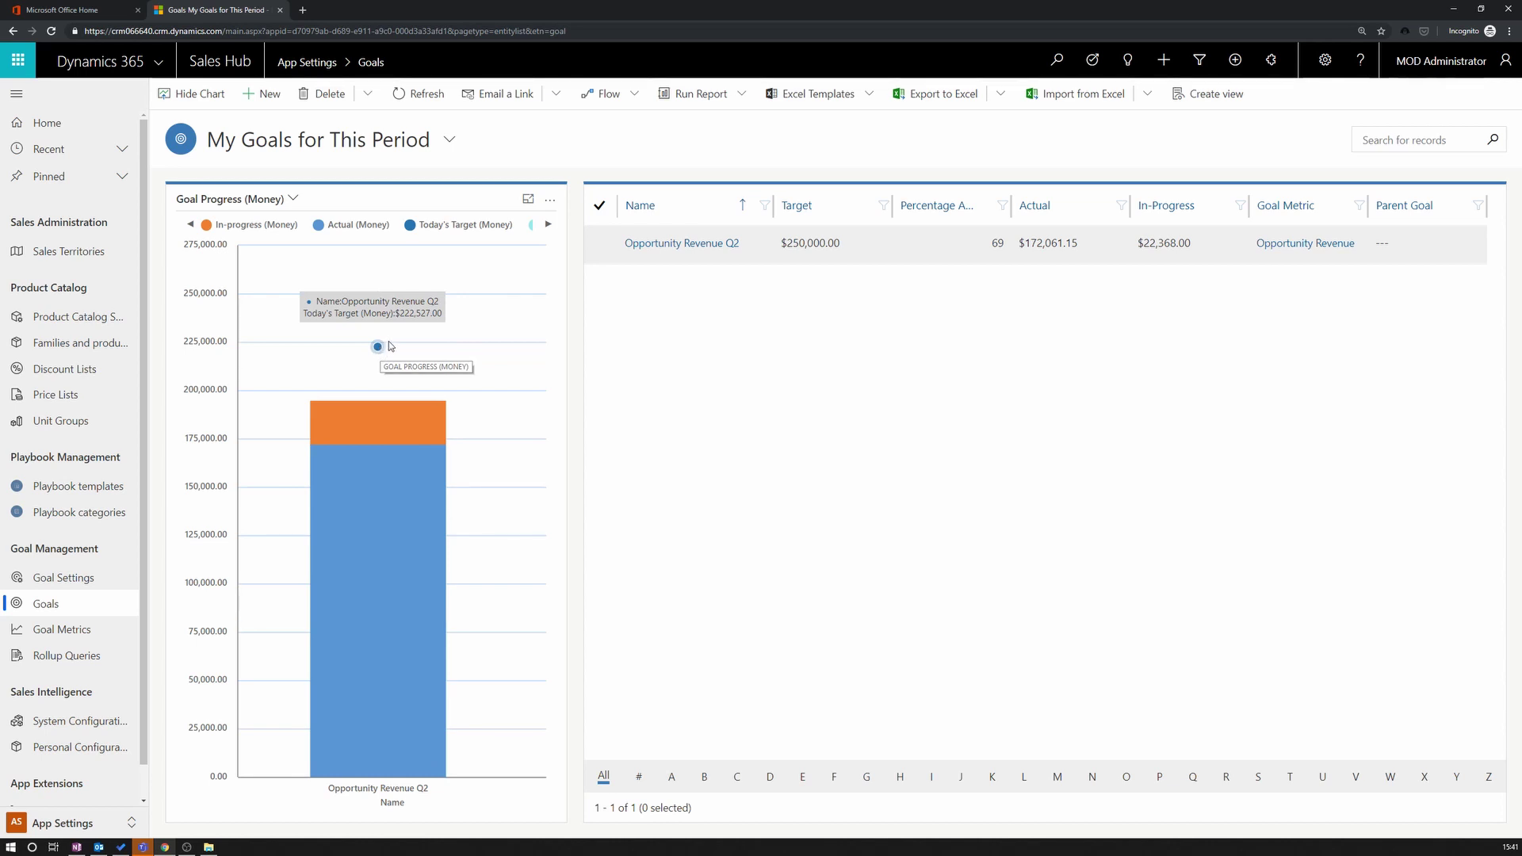
pyautogui.moveTo(384, 304)
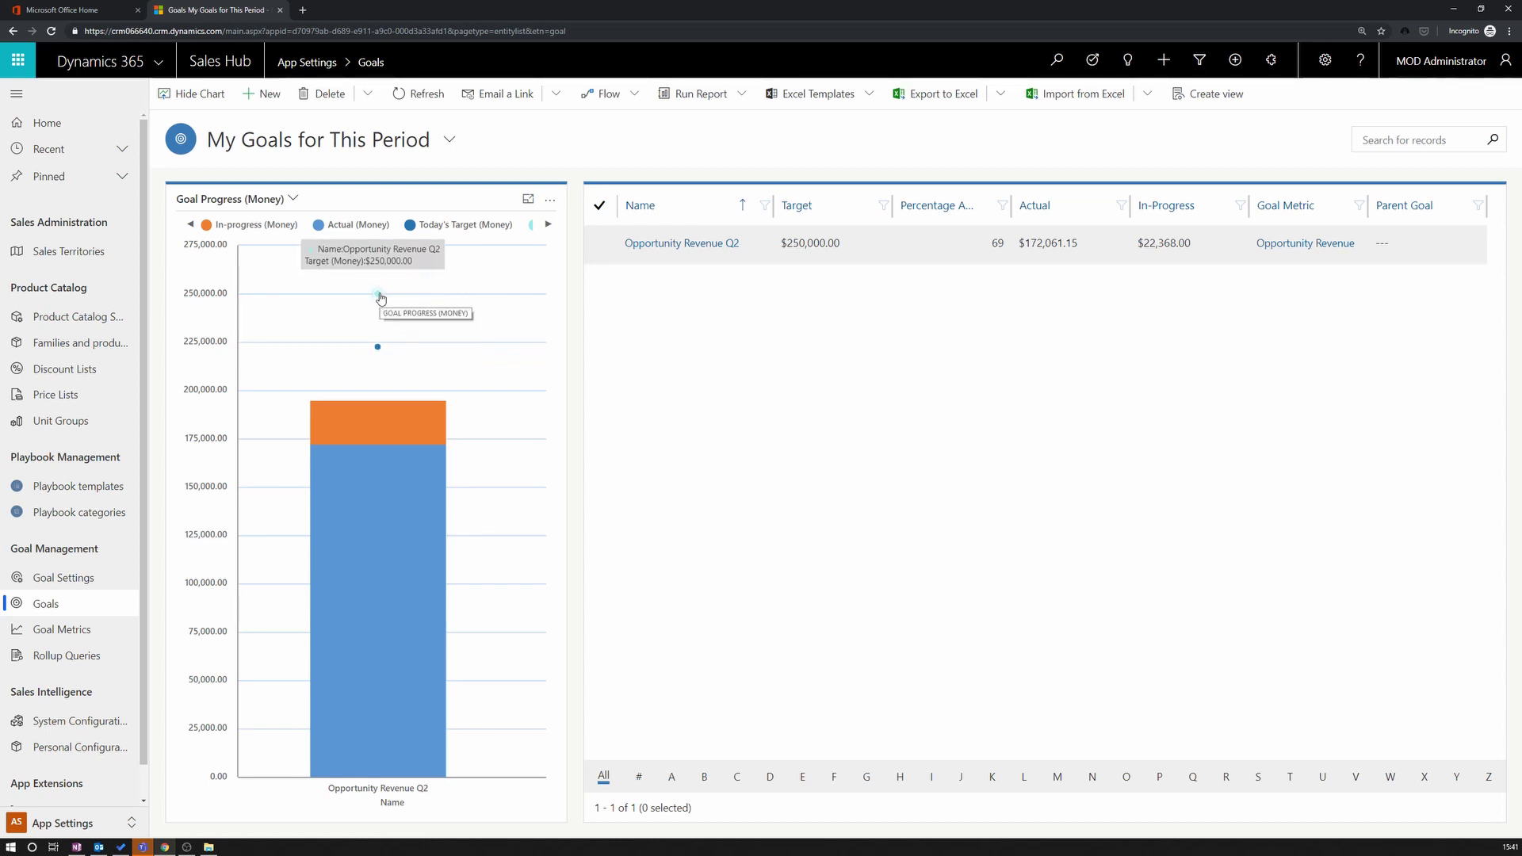